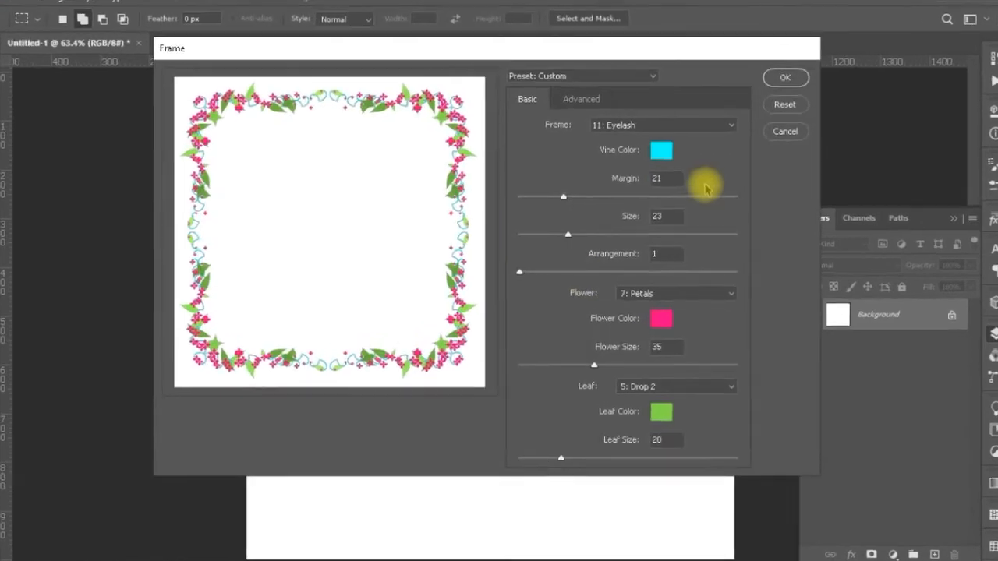
# Step: Try the 22: Circle Sprinkle frame style and replace it with 16: Bush
pyautogui.click(733, 122)
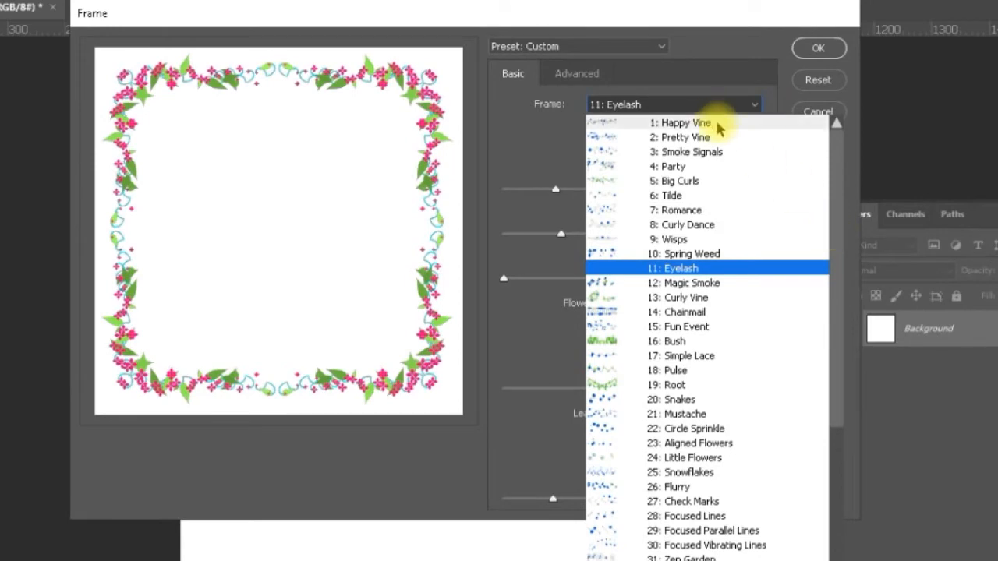
pyautogui.moveTo(838, 162); pyautogui.dragTo(844, 142)
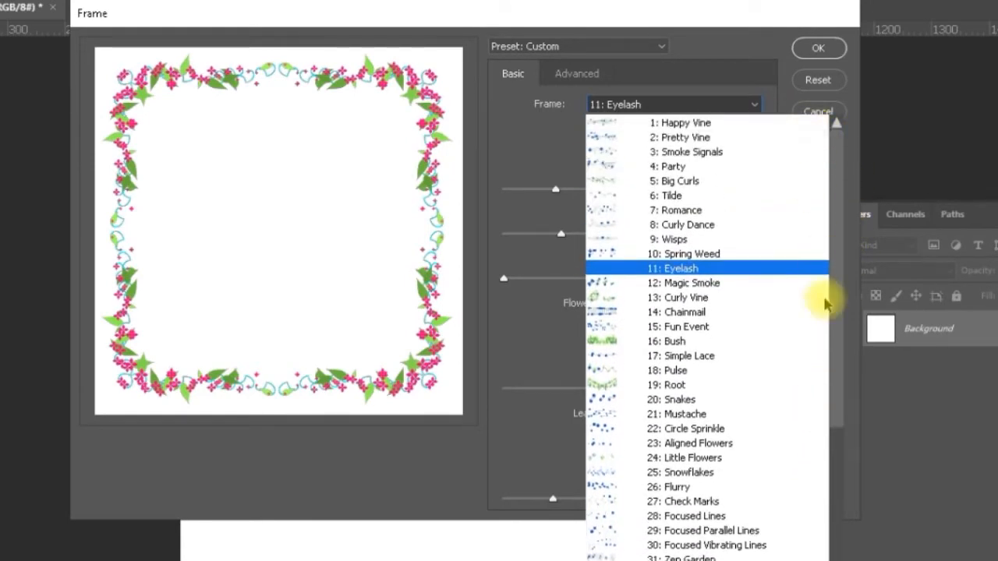
pyautogui.scroll(-1, 838, 355)
pyautogui.scroll(-1, 838, 355)
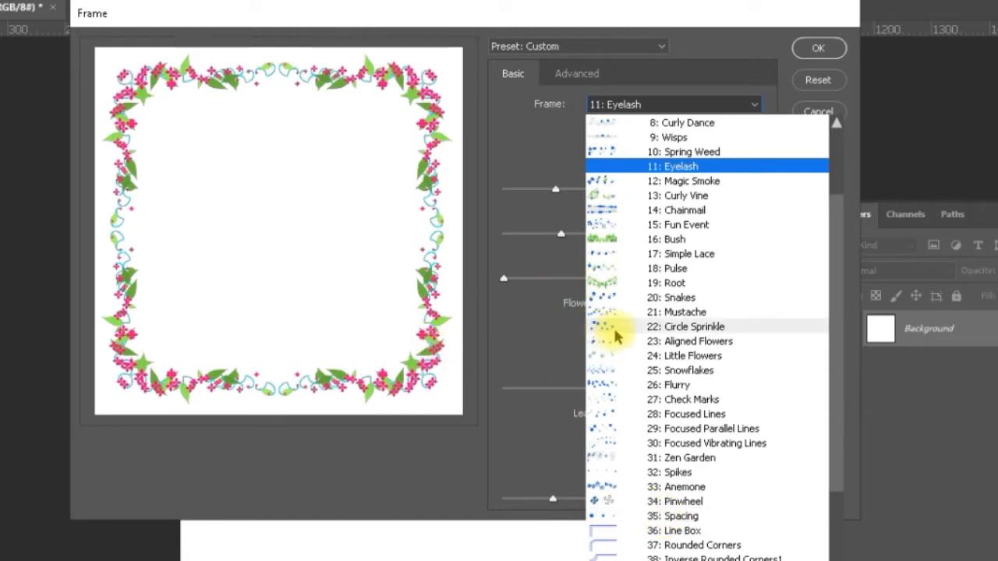
pyautogui.click(686, 327)
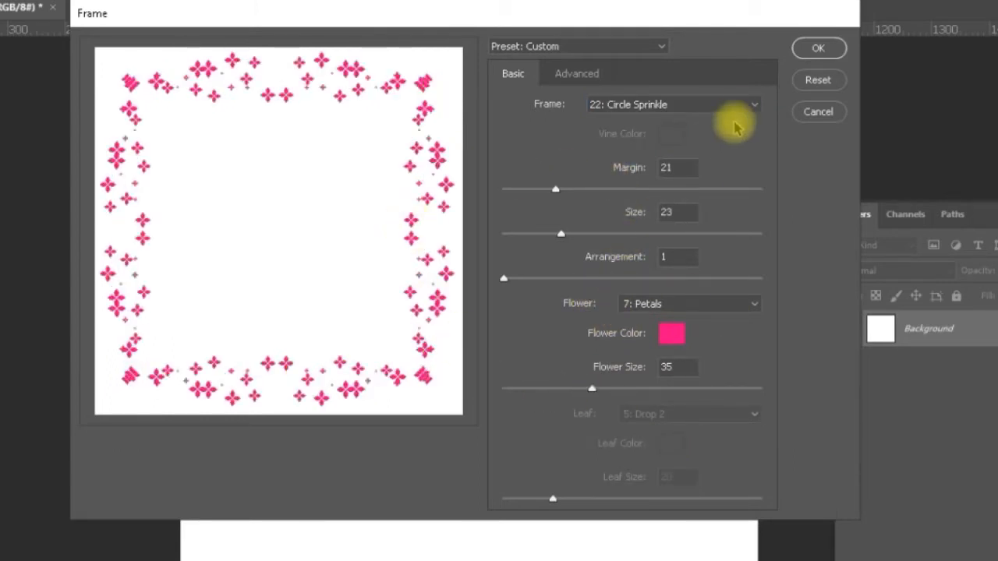
pyautogui.click(754, 106)
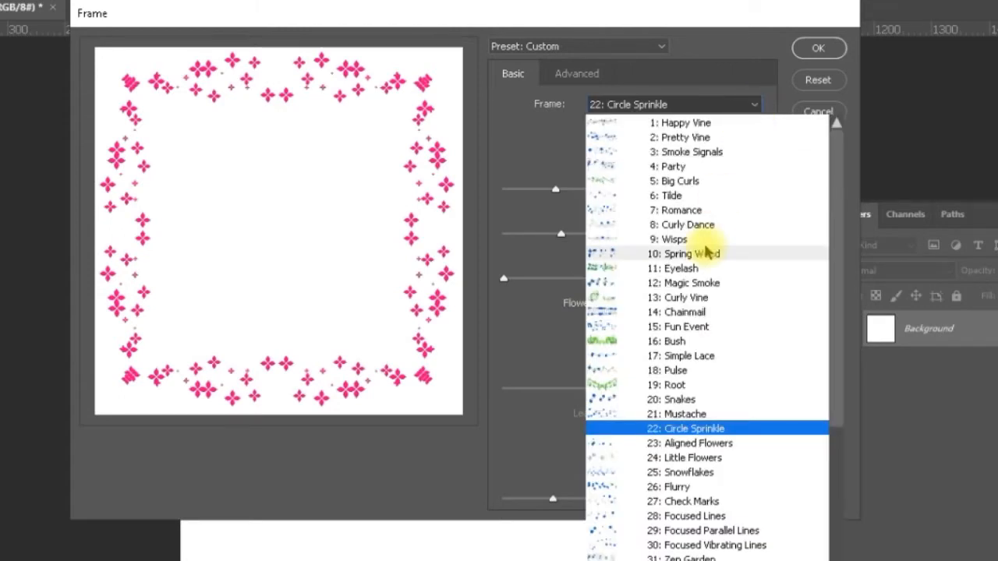
pyautogui.click(675, 341)
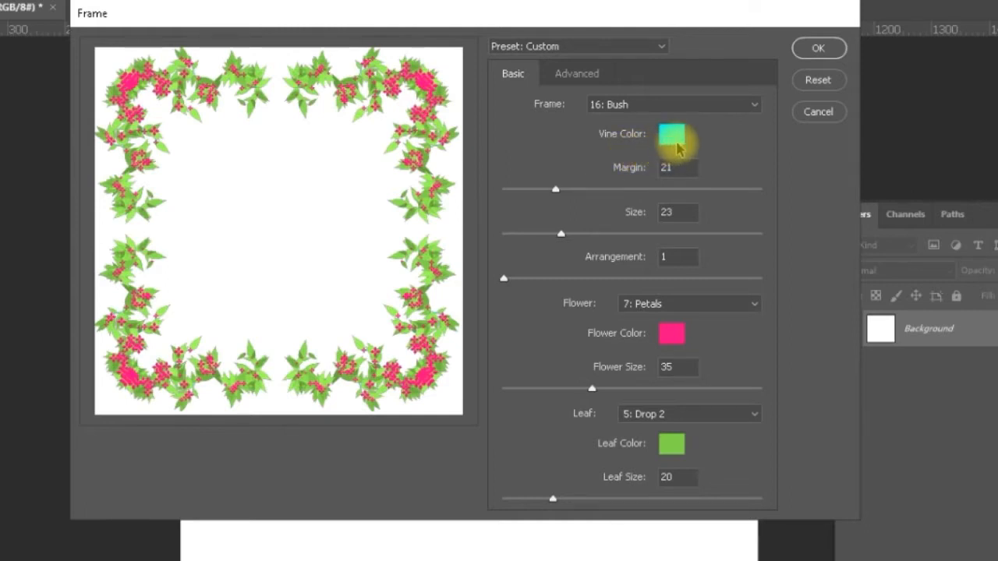
# Step: Set the frame style to 35: Spacing and the flower type to 3: Star Flower
pyautogui.click(754, 106)
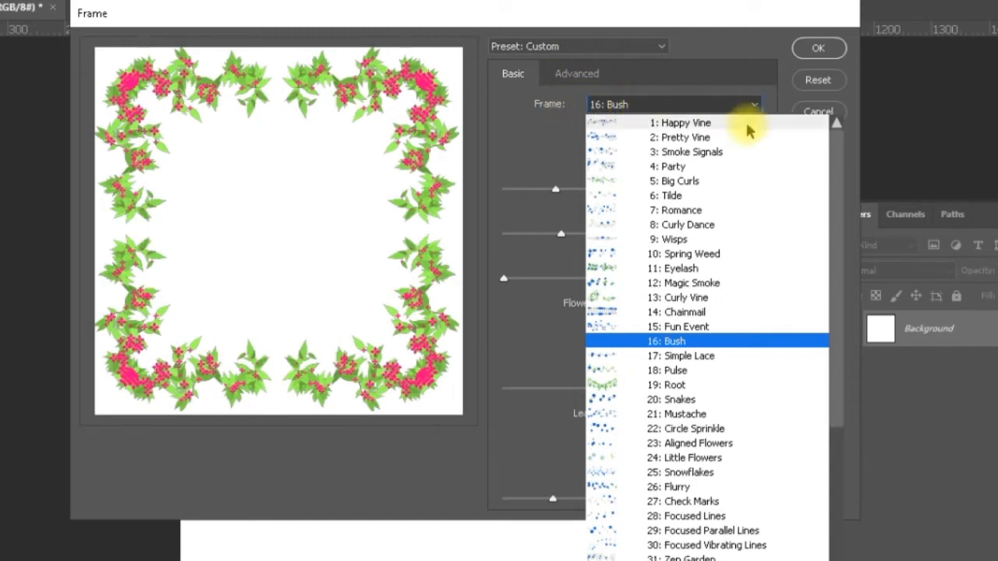
pyautogui.moveTo(835, 179); pyautogui.dragTo(831, 278)
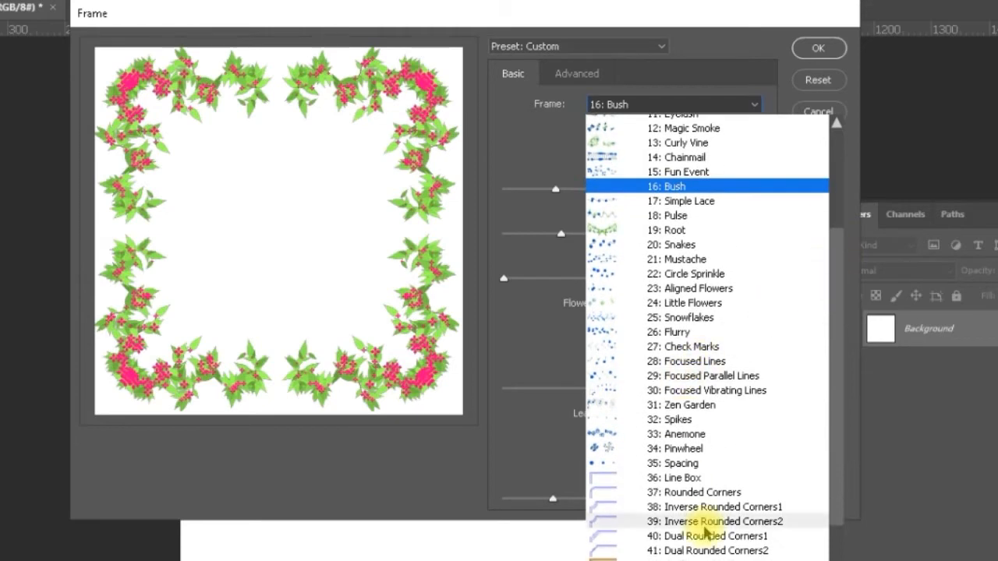
pyautogui.click(693, 463)
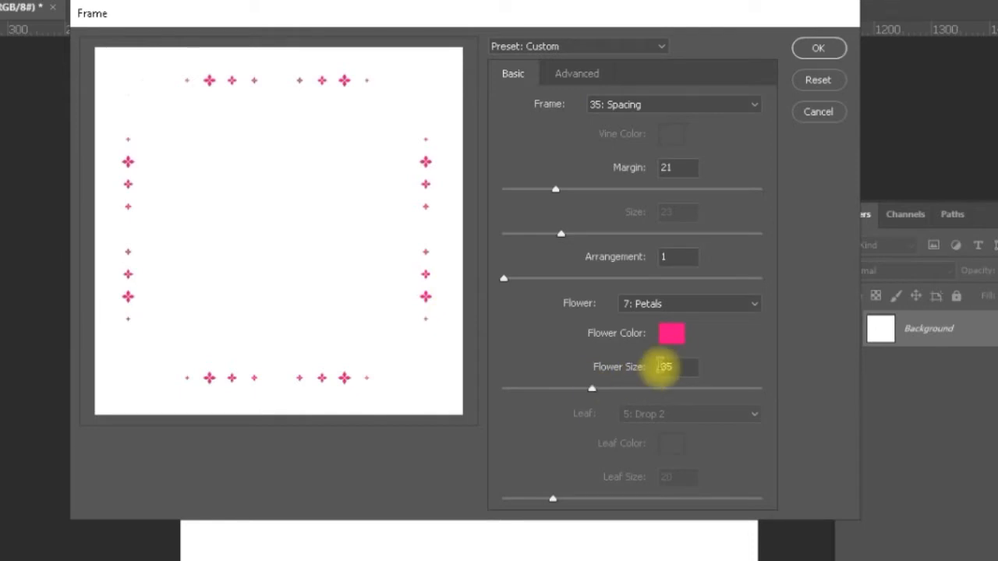
pyautogui.click(684, 304)
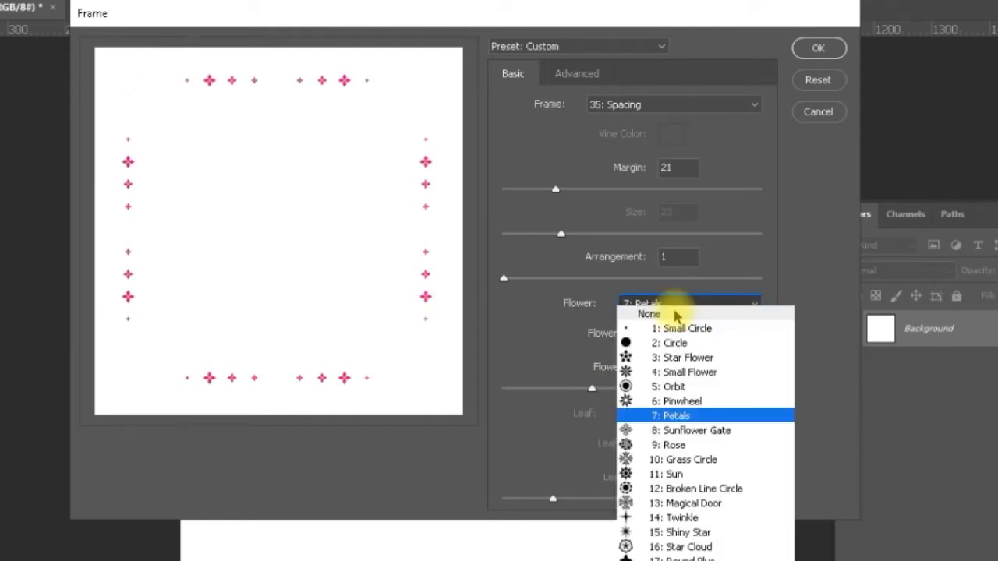
pyautogui.click(669, 359)
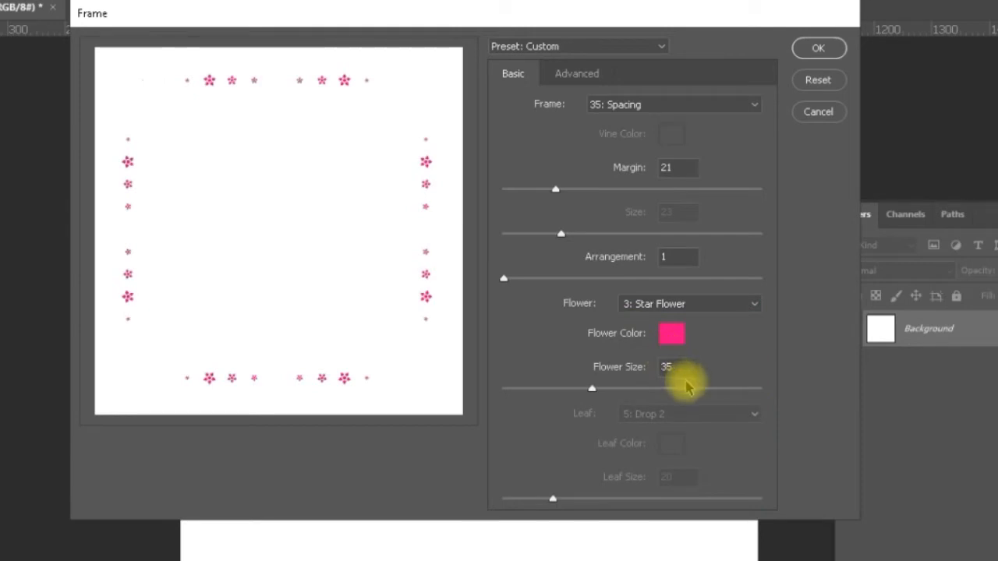
# Step: Switch the frame style back to 16: Bush, replace it with 9: Wisps, and browse the other styles
pyautogui.click(755, 110)
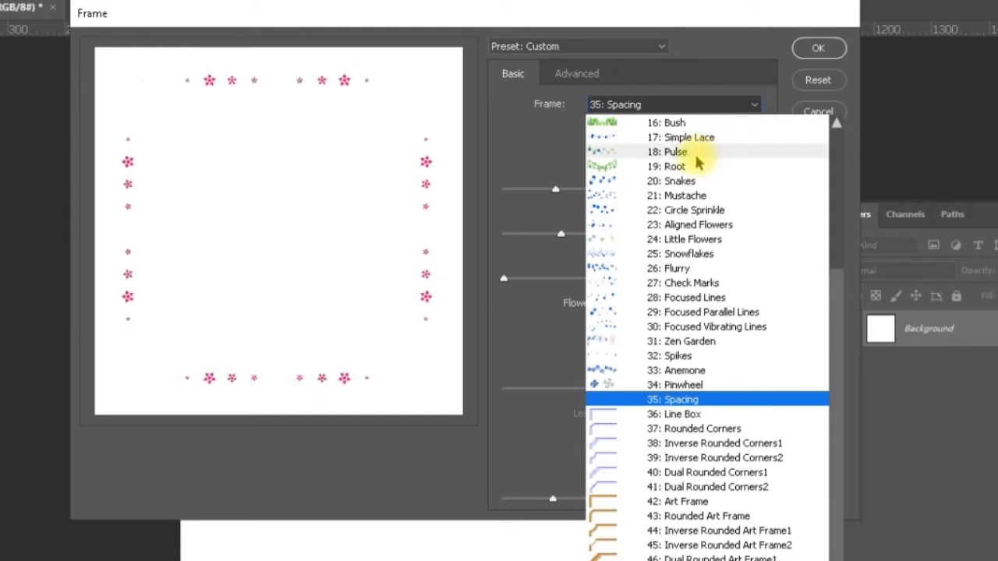
pyautogui.click(695, 125)
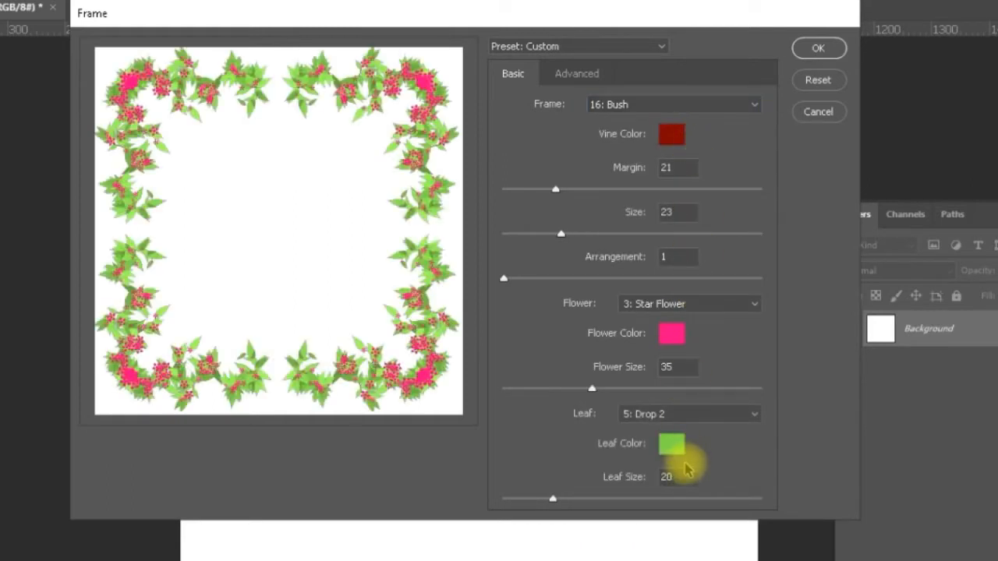
pyautogui.click(755, 106)
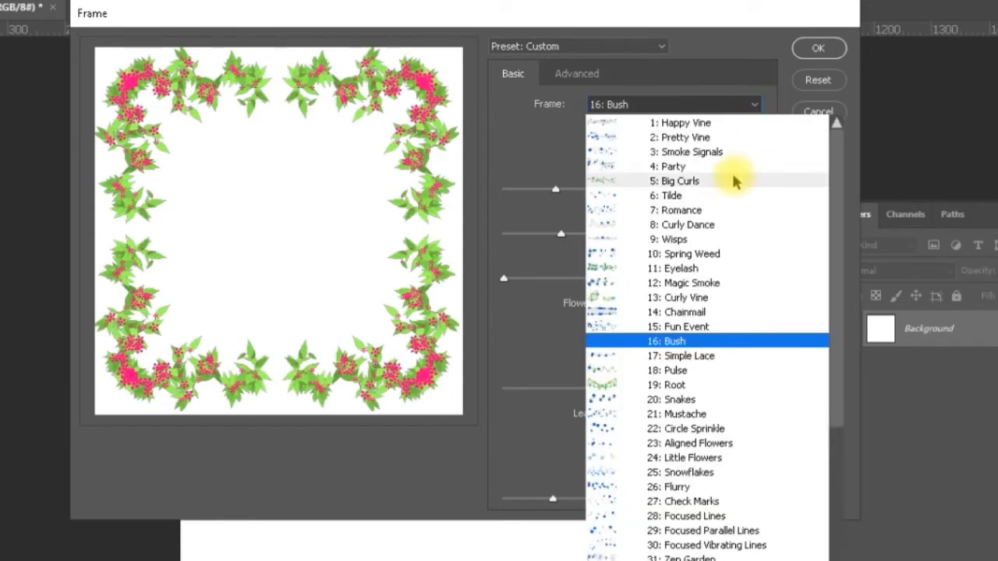
pyautogui.click(725, 239)
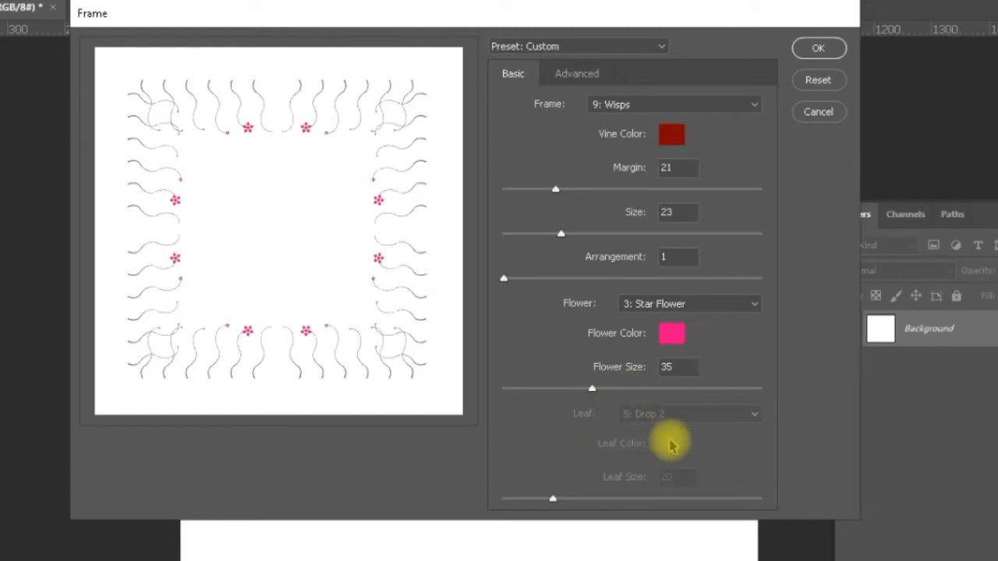
pyautogui.click(755, 110)
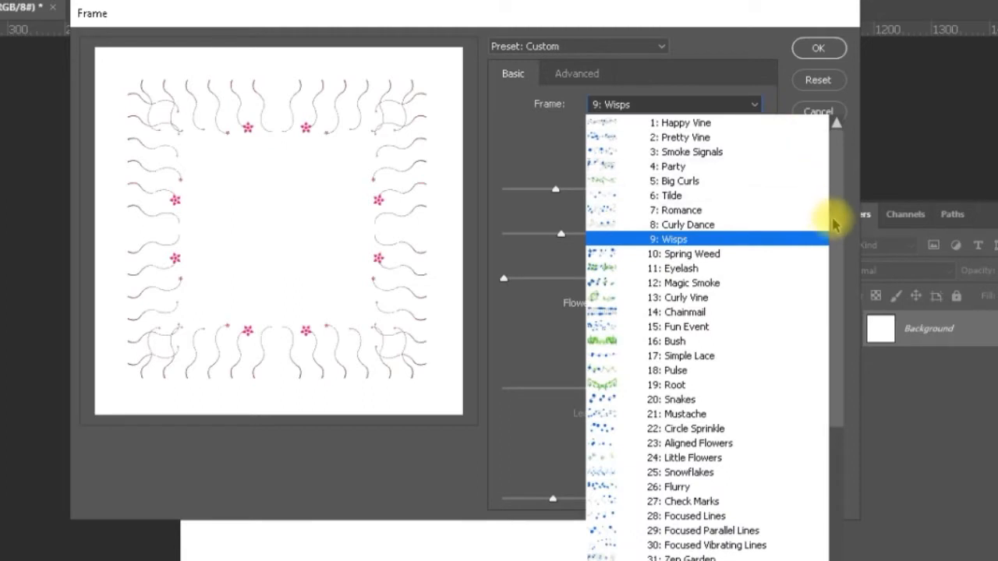
pyautogui.scroll(-5, 830, 351)
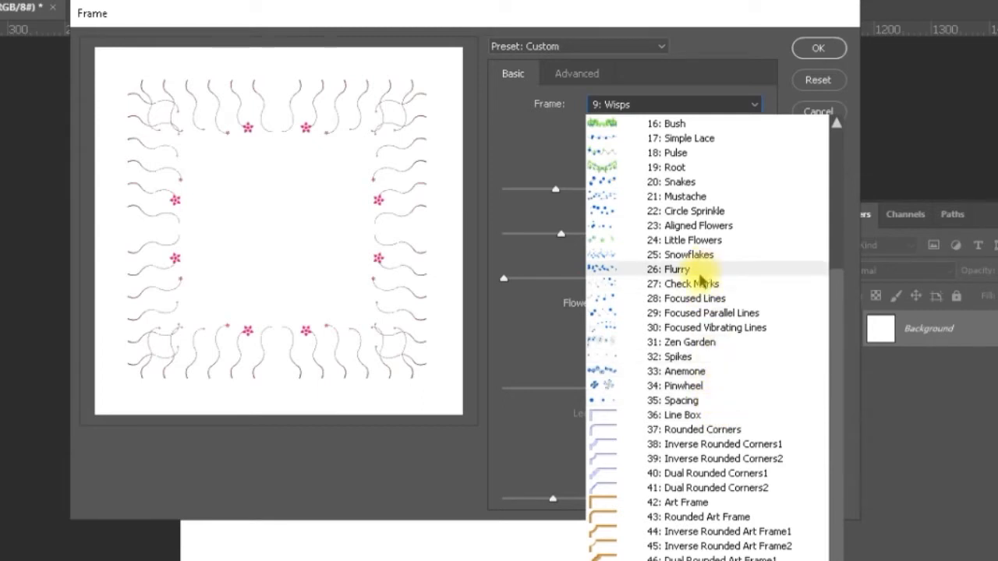
pyautogui.click(712, 109)
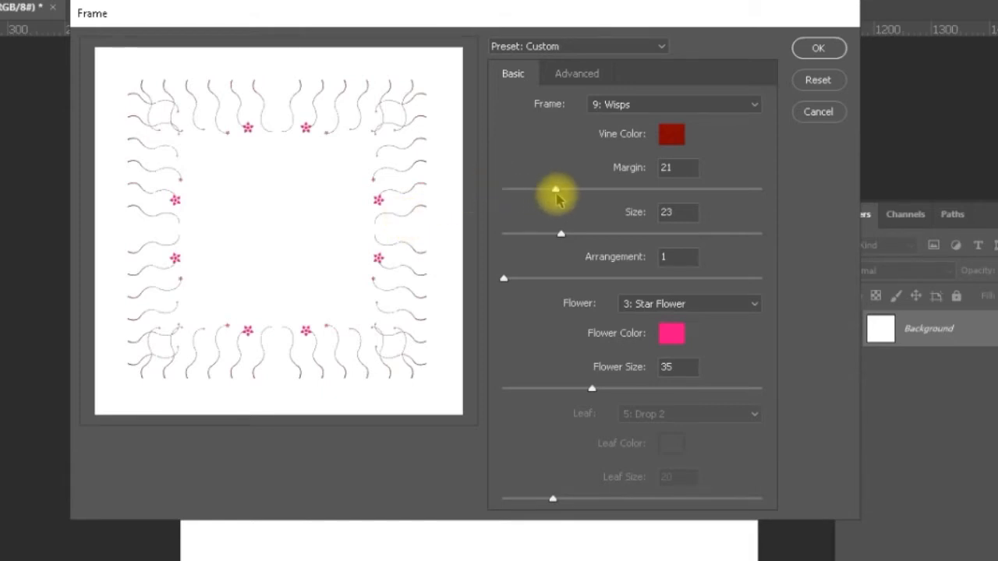
# Step: Try margins of 1 and 100 on the Wisps frame and settle on a margin of 4
pyautogui.moveTo(555, 192); pyautogui.dragTo(502, 192)
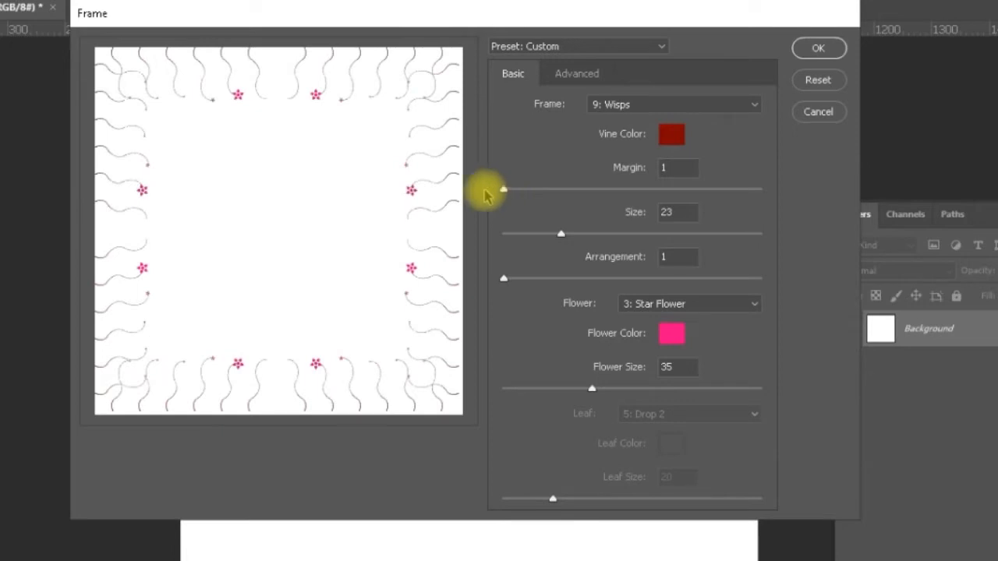
pyautogui.moveTo(507, 191); pyautogui.dragTo(773, 225)
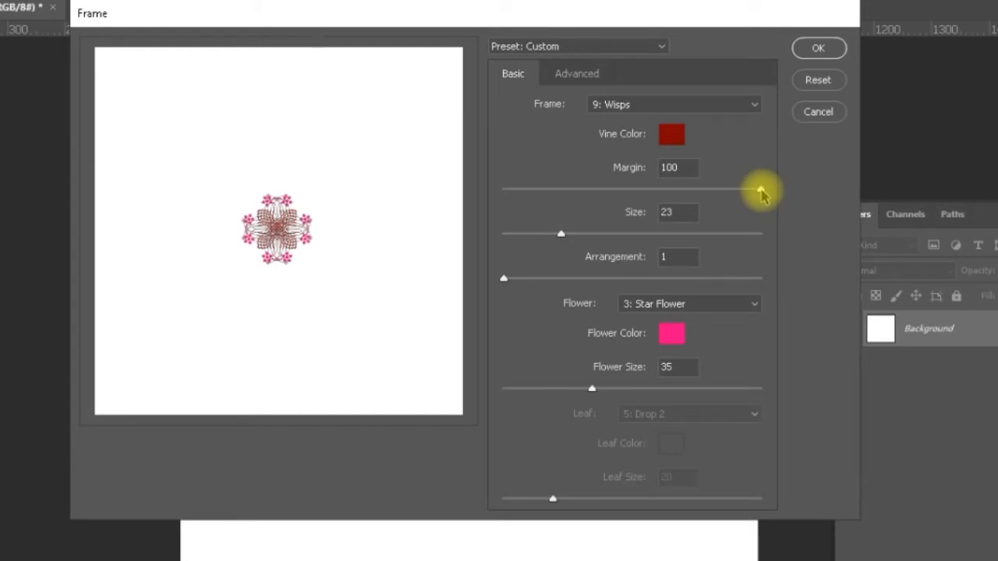
pyautogui.moveTo(760, 191); pyautogui.dragTo(508, 191)
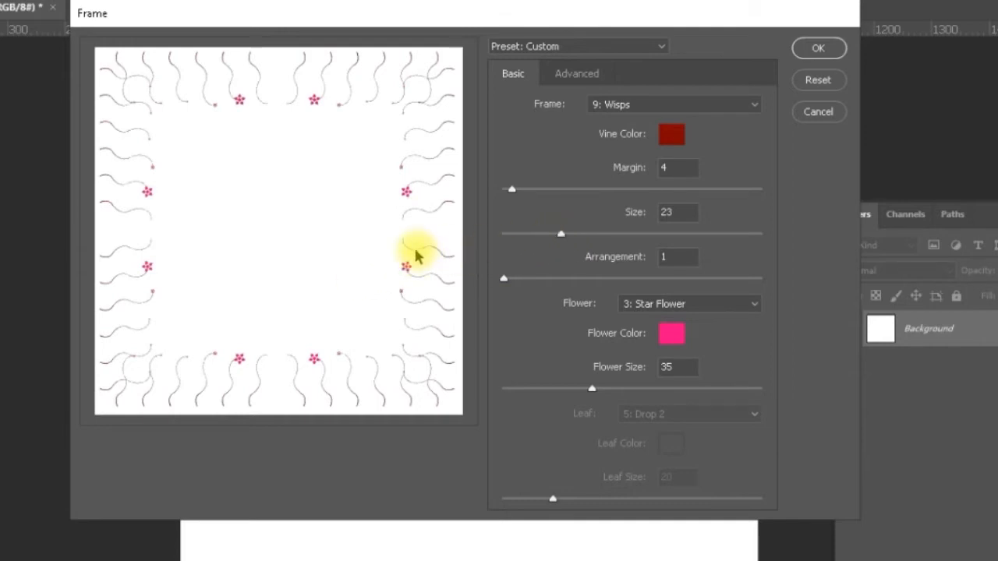
# Step: Increase the Wisps frame's size to 100 and set its arrangement to 101
pyautogui.click(562, 233)
pyautogui.moveTo(561, 233); pyautogui.dragTo(680, 234)
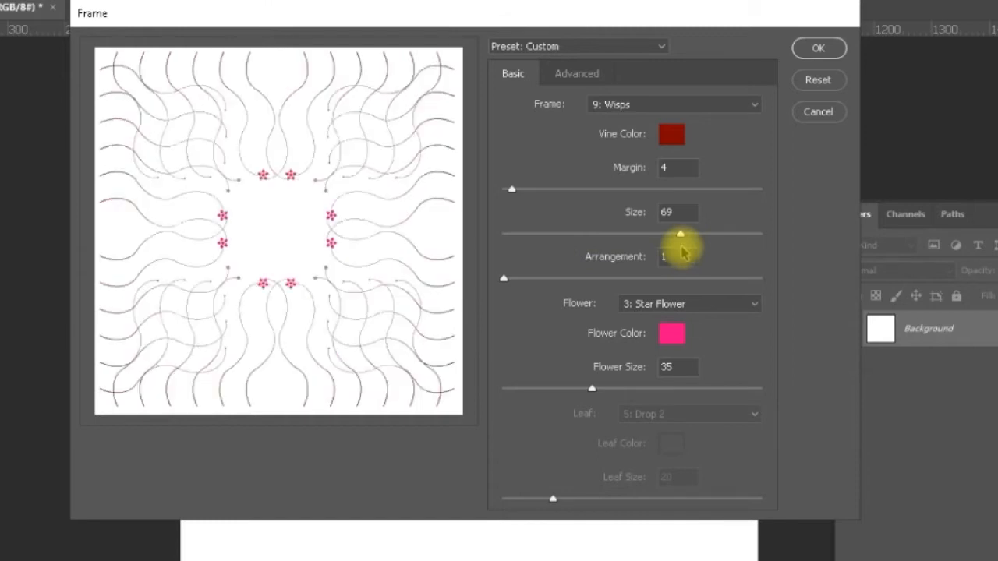
pyautogui.moveTo(680, 236); pyautogui.dragTo(762, 254)
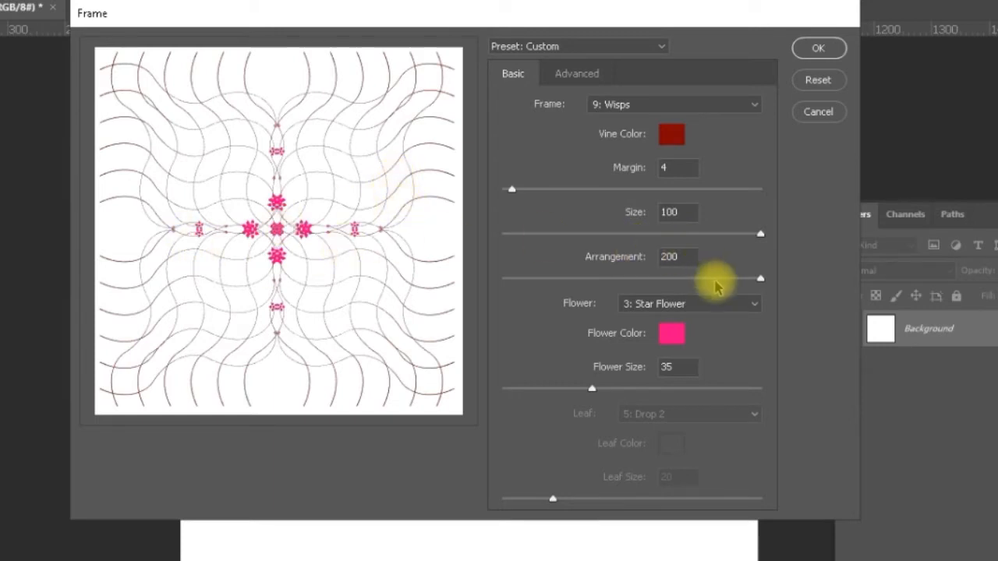
pyautogui.click(631, 277)
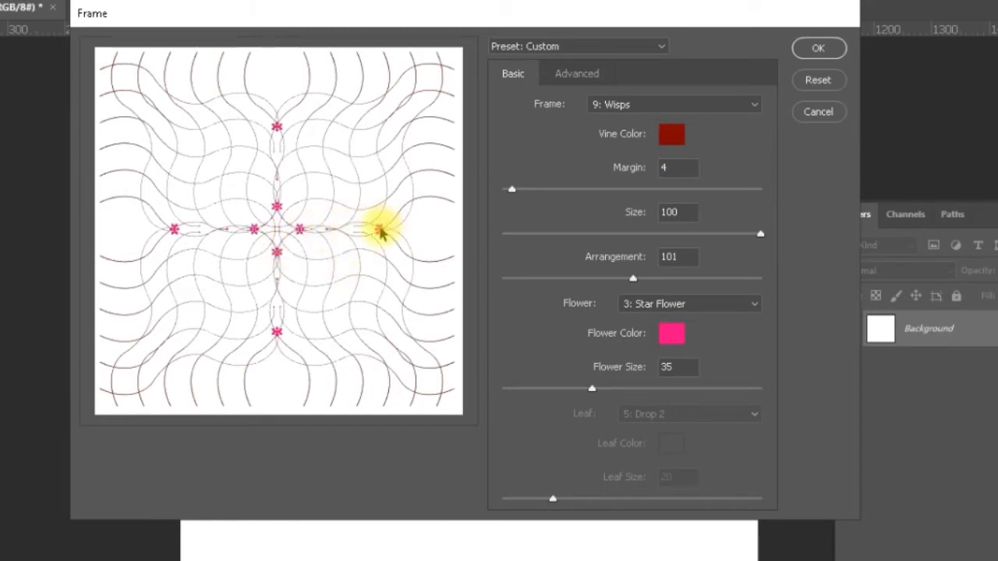
# Step: Change the frame style from Wisps to 16: Bush and set its arrangement to 55
pyautogui.click(623, 103)
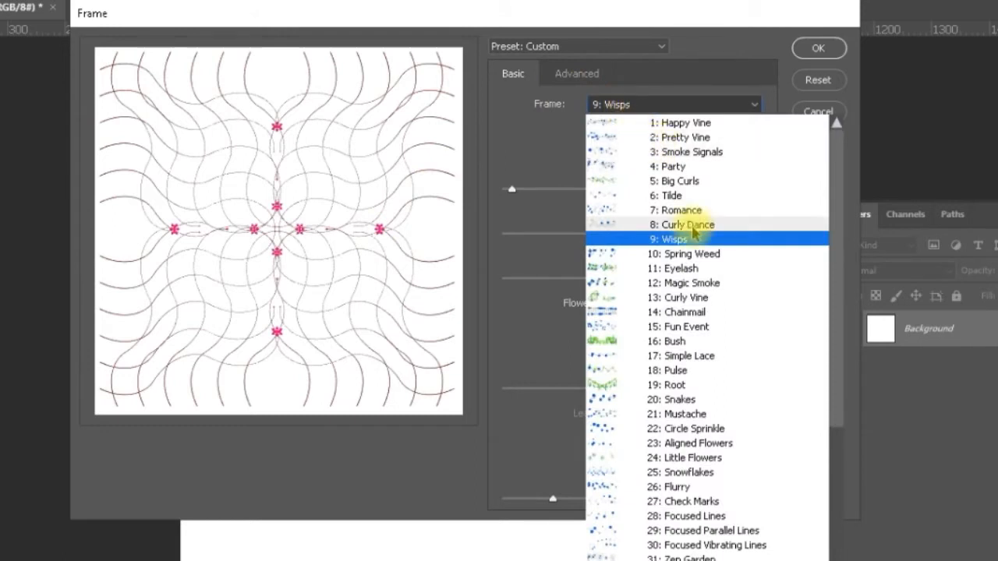
pyautogui.click(675, 341)
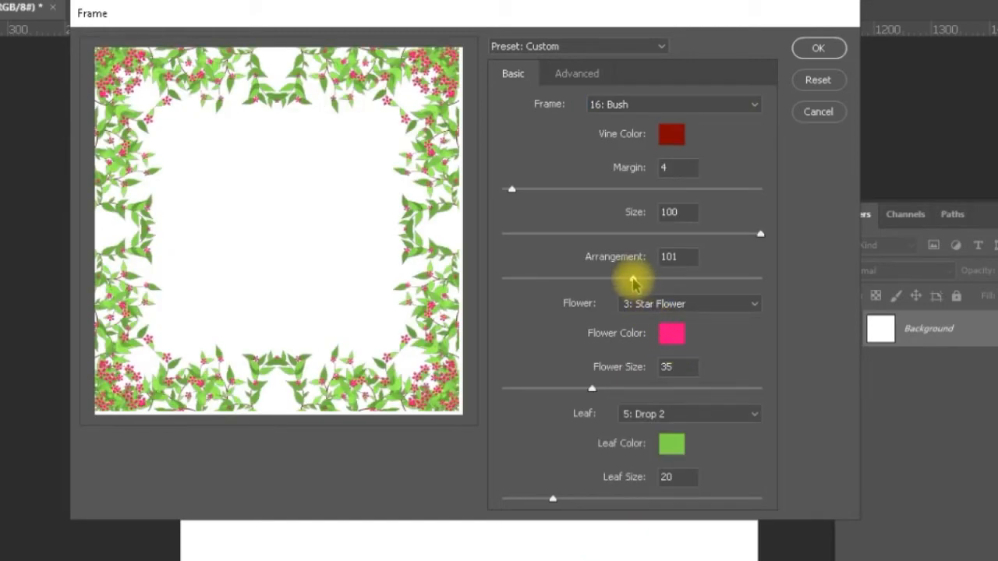
pyautogui.moveTo(634, 280); pyautogui.dragTo(574, 281)
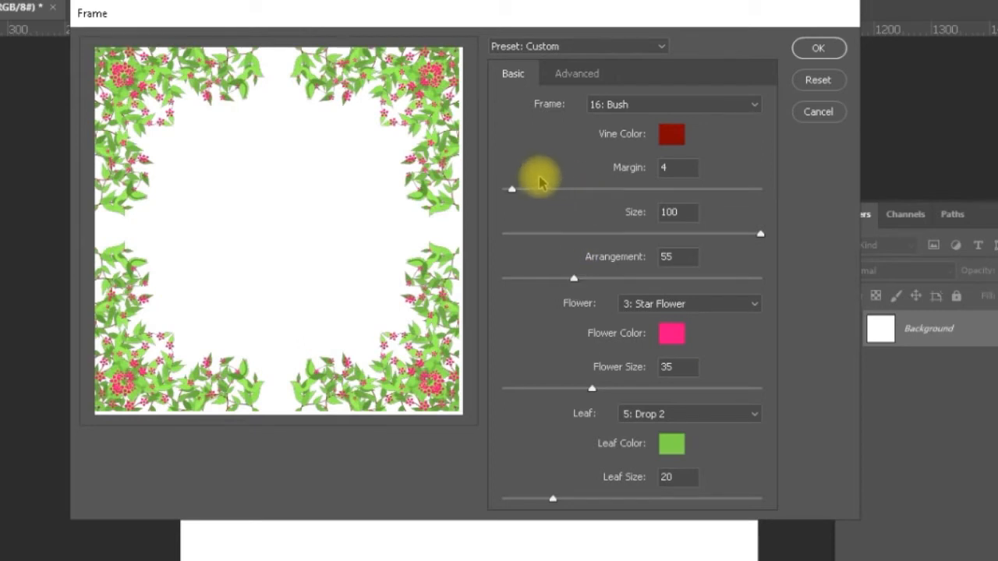
# Step: Set the Bush frame's margin to 13 and its arrangement to 187
pyautogui.moveTo(510, 191); pyautogui.dragTo(533, 194)
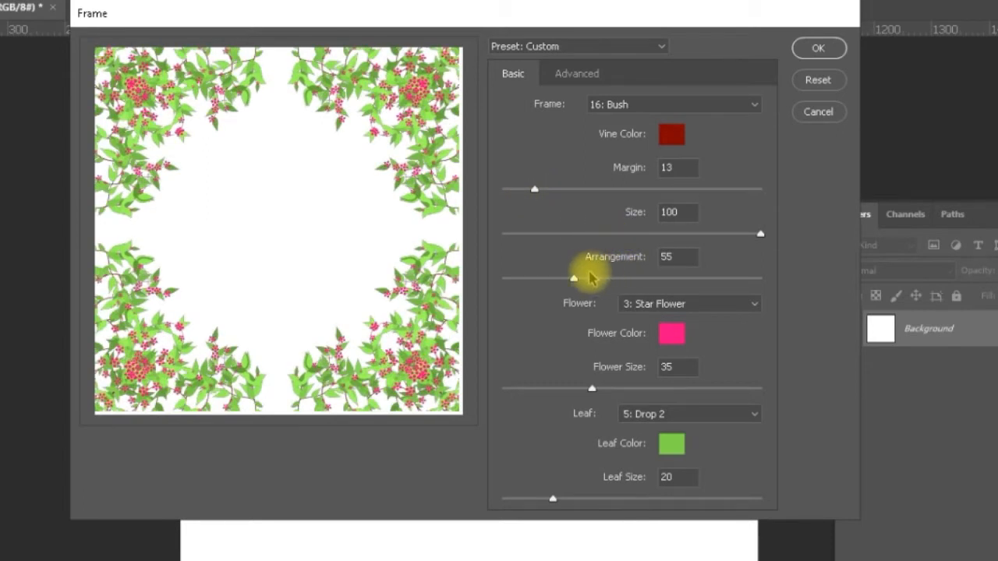
pyautogui.moveTo(573, 279); pyautogui.dragTo(667, 279)
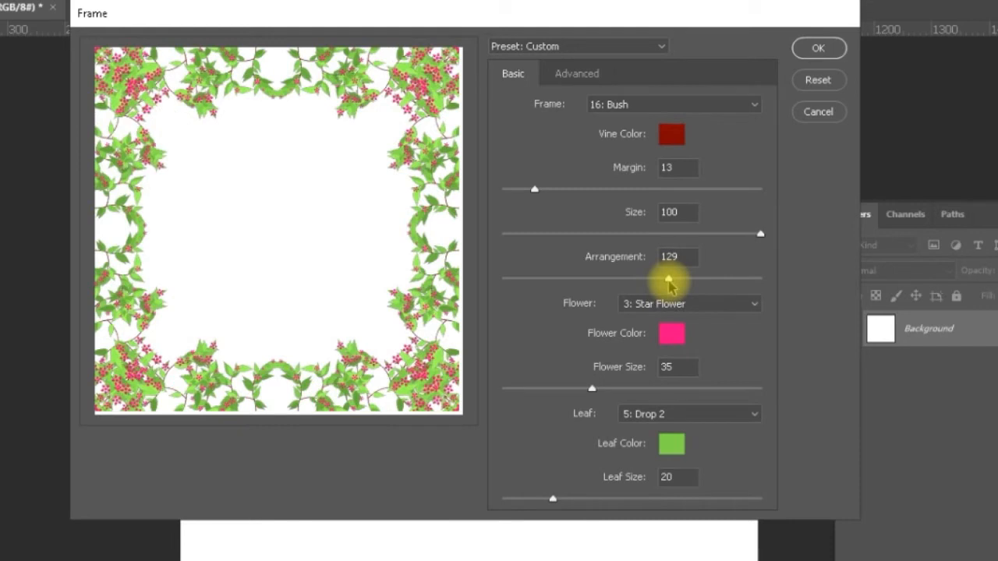
pyautogui.moveTo(668, 280); pyautogui.dragTo(741, 280)
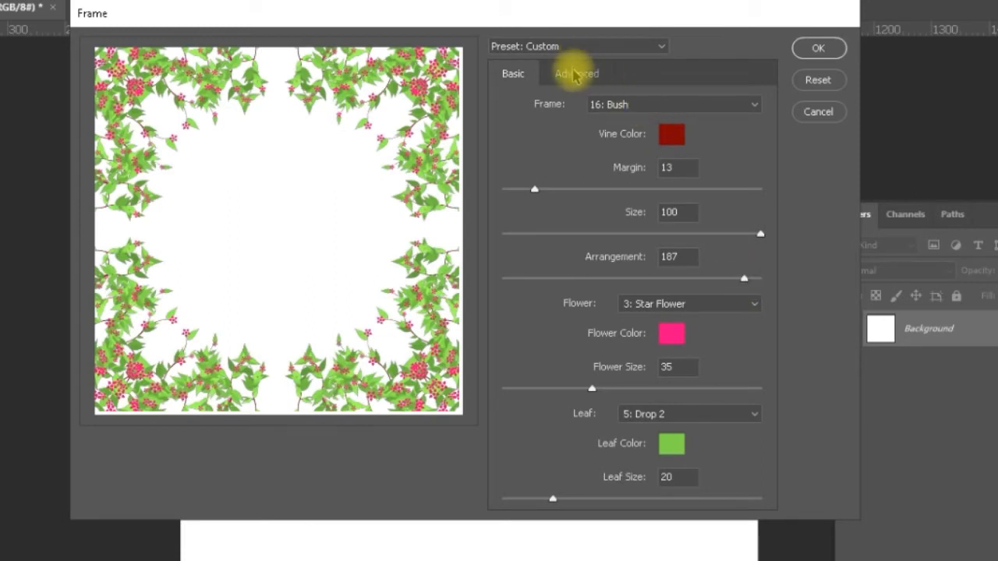
# Step: Set the frame's advanced options to an angle of 183.8 and a fade of 47, with Invert enabled
pyautogui.click(574, 75)
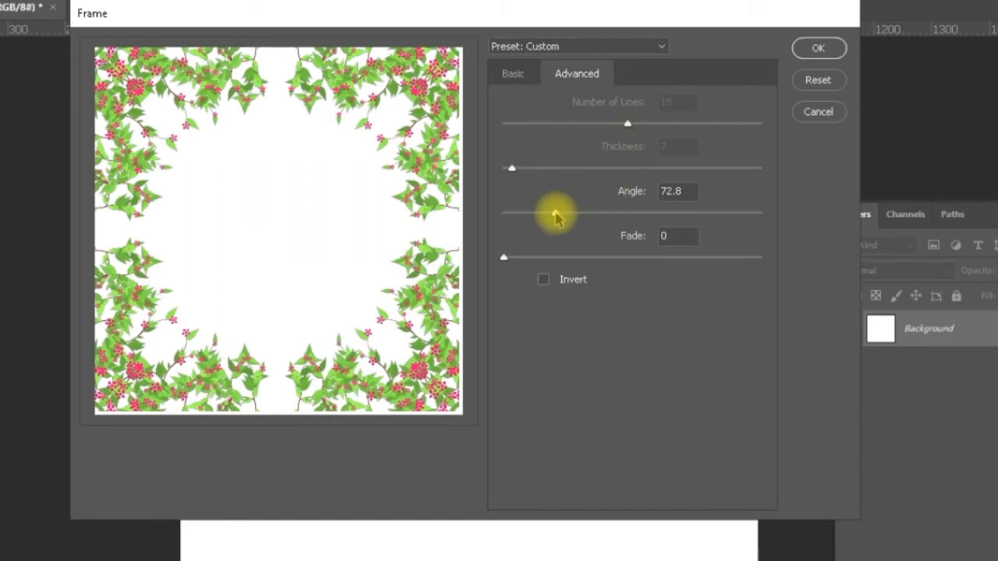
pyautogui.moveTo(556, 217); pyautogui.dragTo(594, 218)
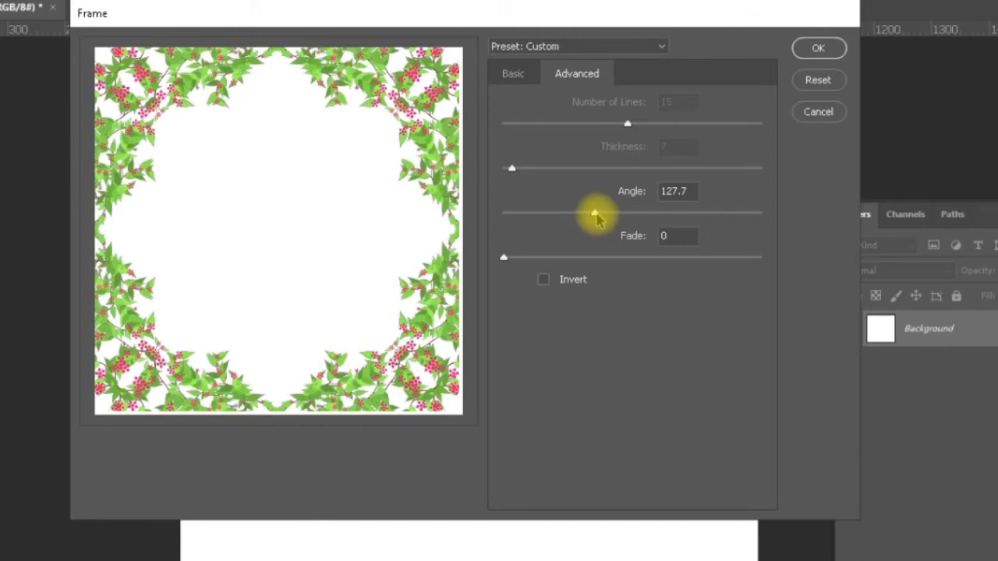
pyautogui.moveTo(596, 215); pyautogui.dragTo(635, 213)
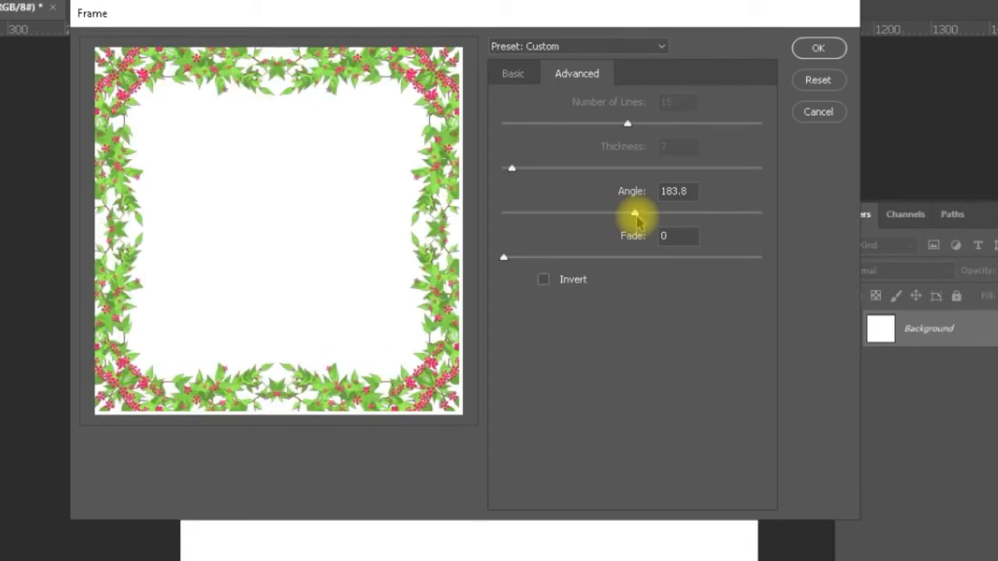
pyautogui.click(545, 280)
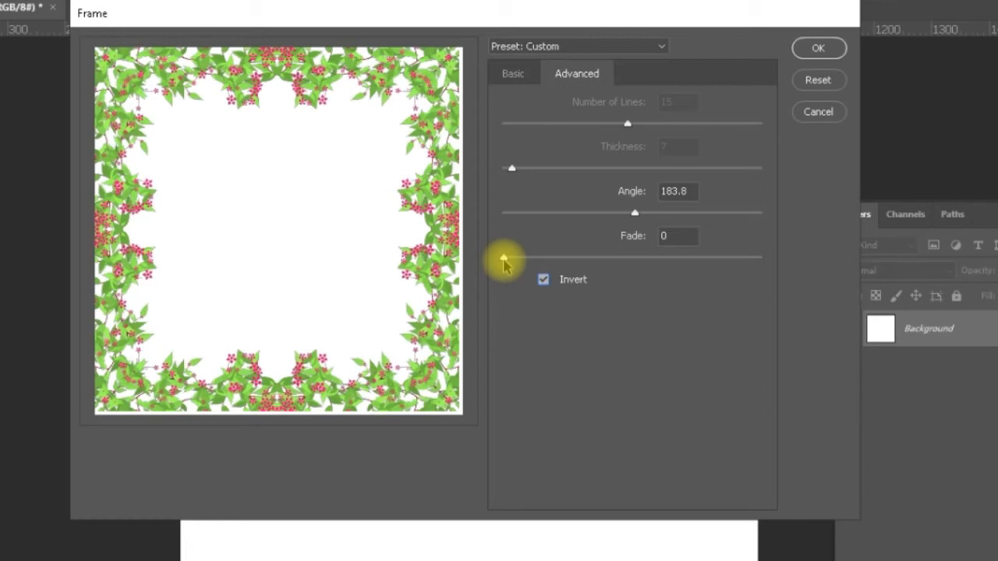
pyautogui.moveTo(504, 264); pyautogui.dragTo(628, 285)
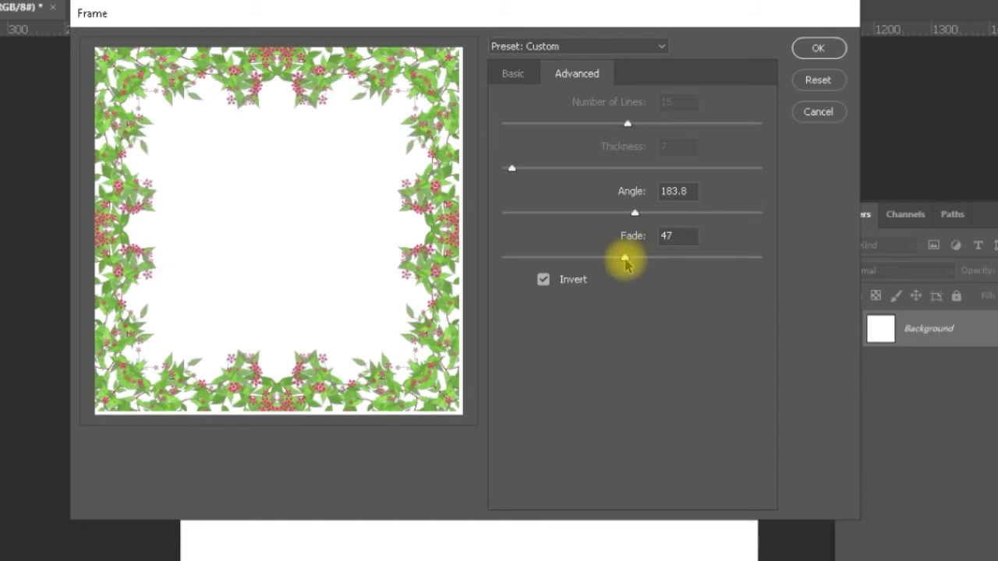
# Step: Set the Bush frame's fade to 79 and turn off Invert
pyautogui.moveTo(626, 262); pyautogui.dragTo(761, 278)
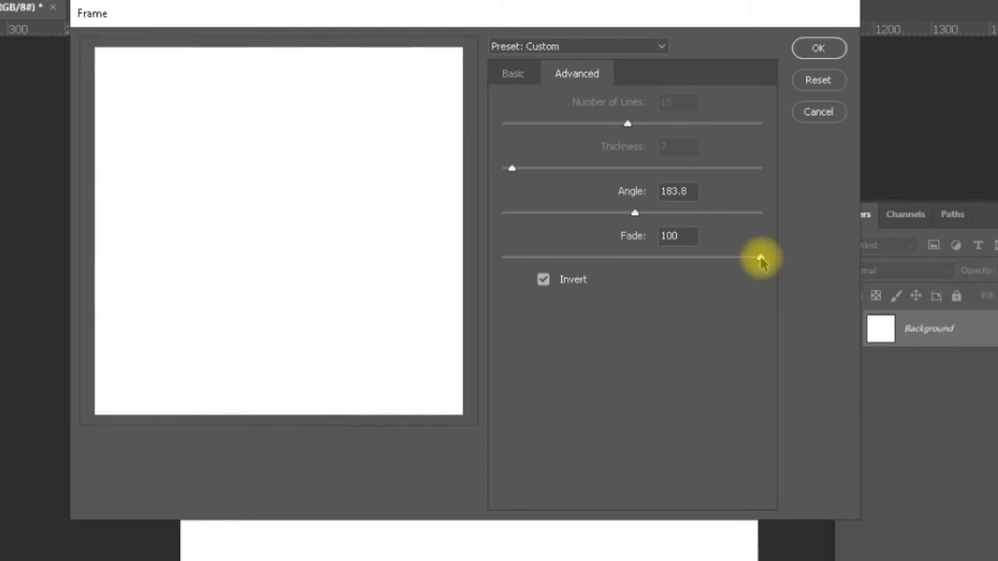
pyautogui.moveTo(762, 259); pyautogui.dragTo(730, 262)
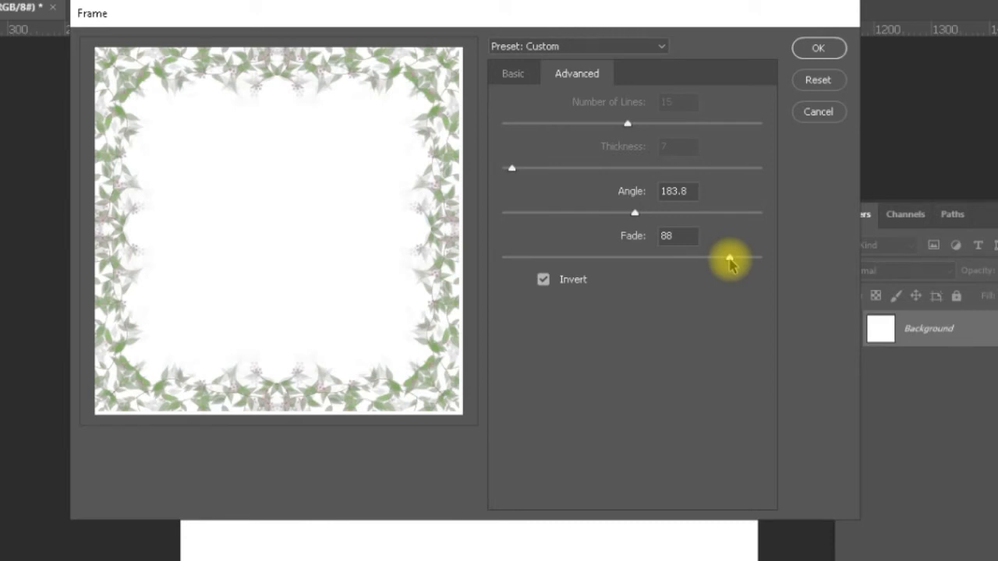
pyautogui.moveTo(730, 261); pyautogui.dragTo(707, 259)
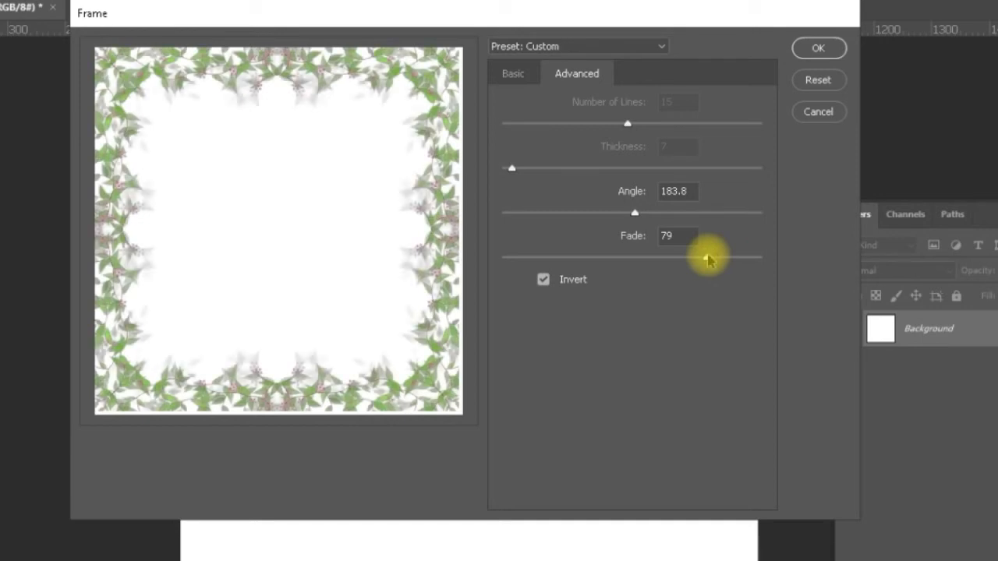
pyautogui.click(542, 279)
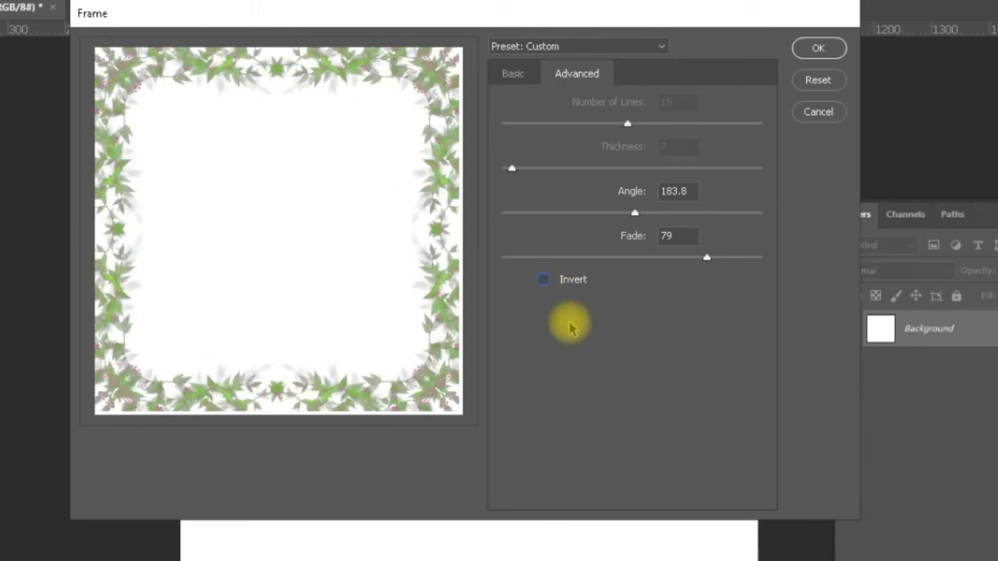
# Step: Change the frame style from Bush to 43: Rounded Art Frame
pyautogui.click(511, 68)
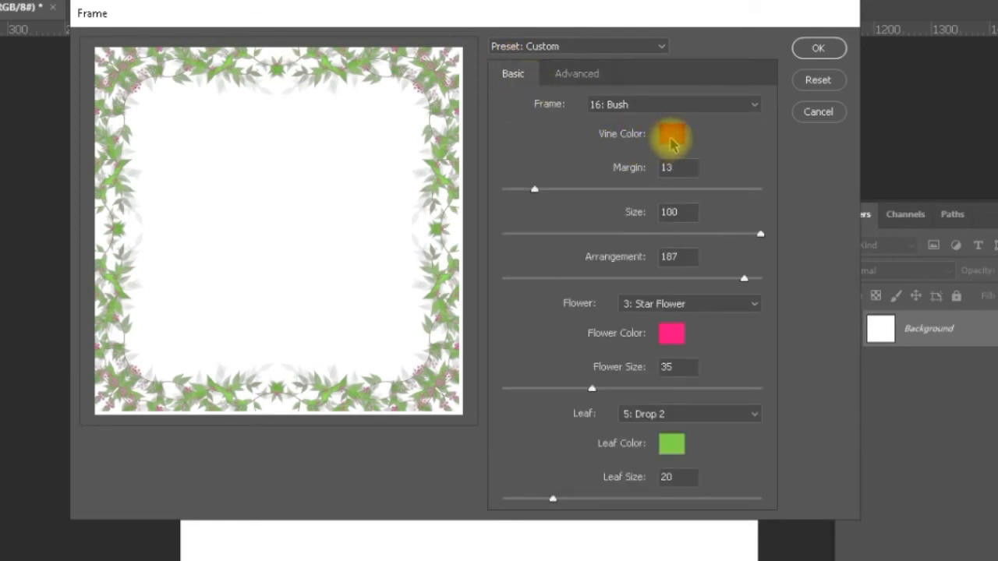
pyautogui.click(753, 105)
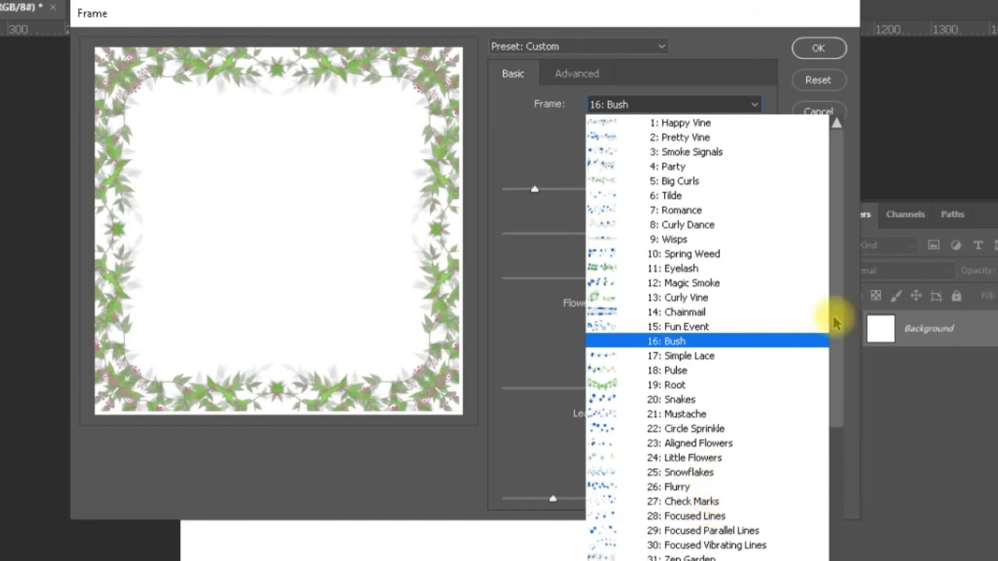
pyautogui.moveTo(838, 314); pyautogui.dragTo(830, 501)
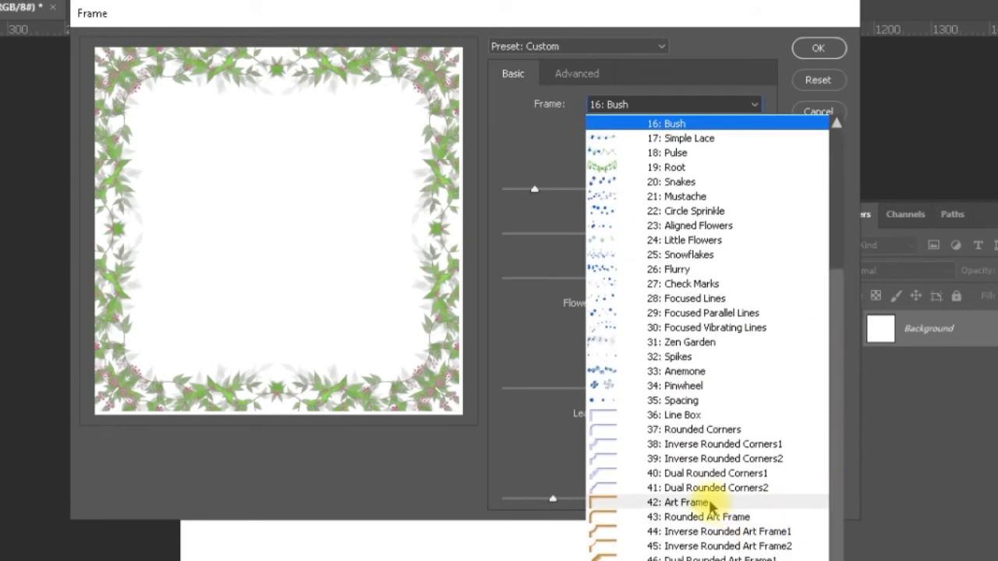
pyautogui.click(711, 517)
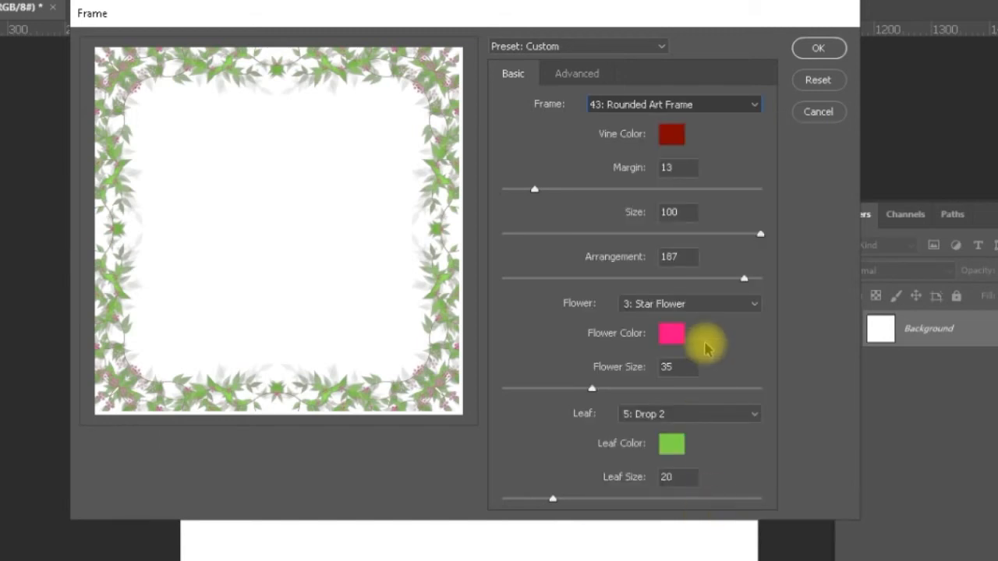
# Step: Reduce the Rounded Art Frame's number of lines to 3 and return to the basic settings
pyautogui.click(577, 73)
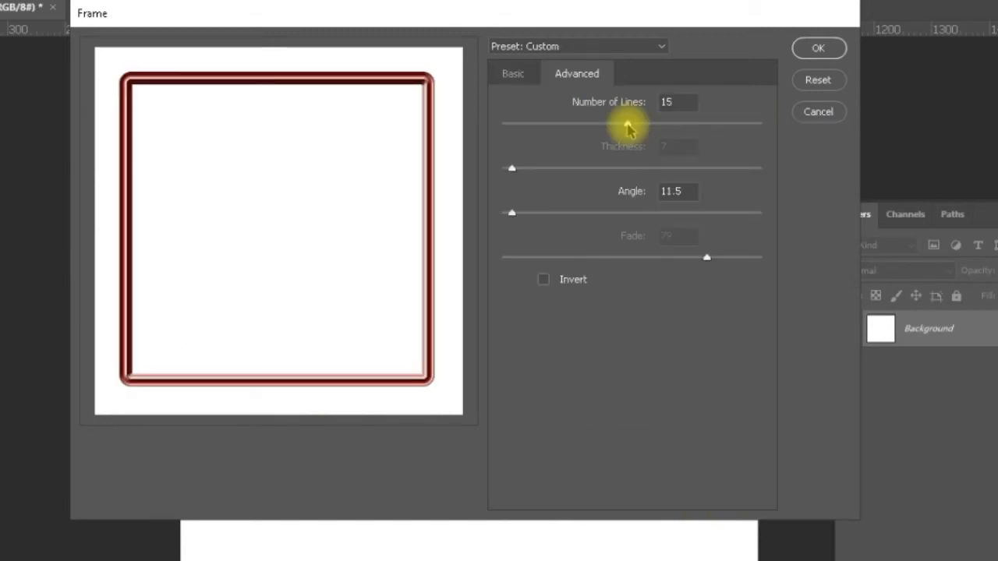
pyautogui.hotkey('alt', 'Tab')
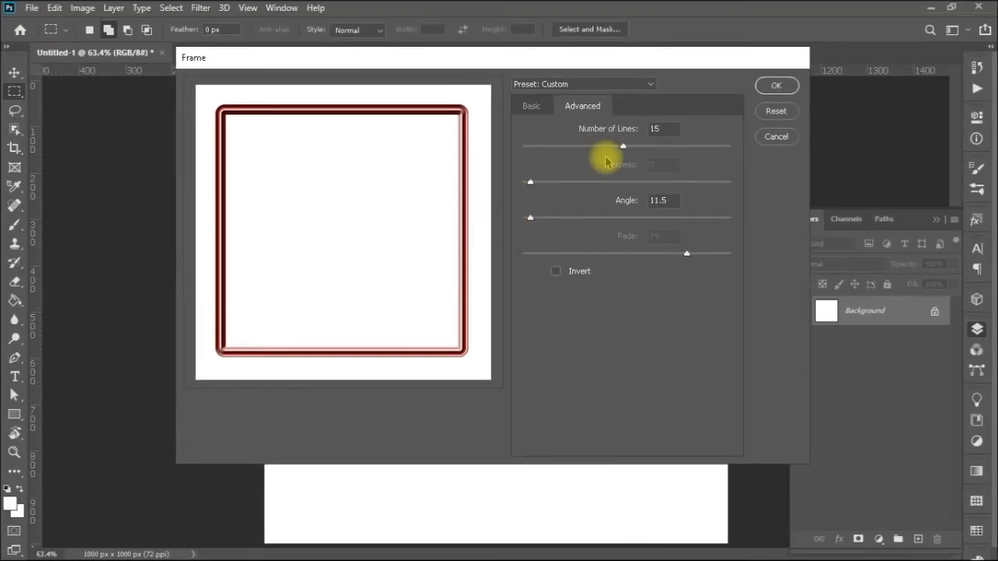
pyautogui.moveTo(623, 147); pyautogui.dragTo(538, 146)
pyautogui.click(531, 105)
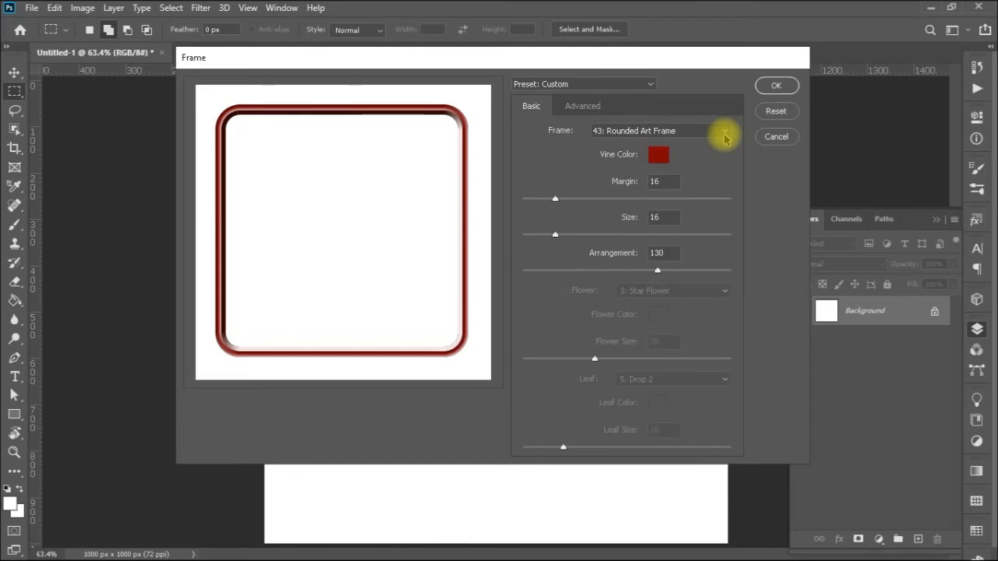
# Step: Change the frame style to 37: Rounded Corners, with a thickness of 19 and 4 lines
pyautogui.click(724, 132)
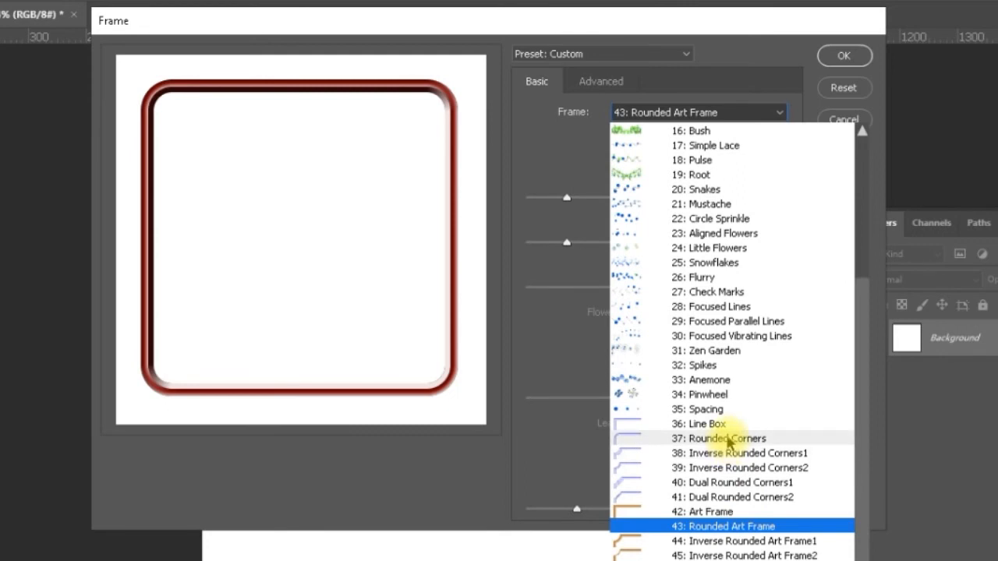
pyautogui.click(728, 440)
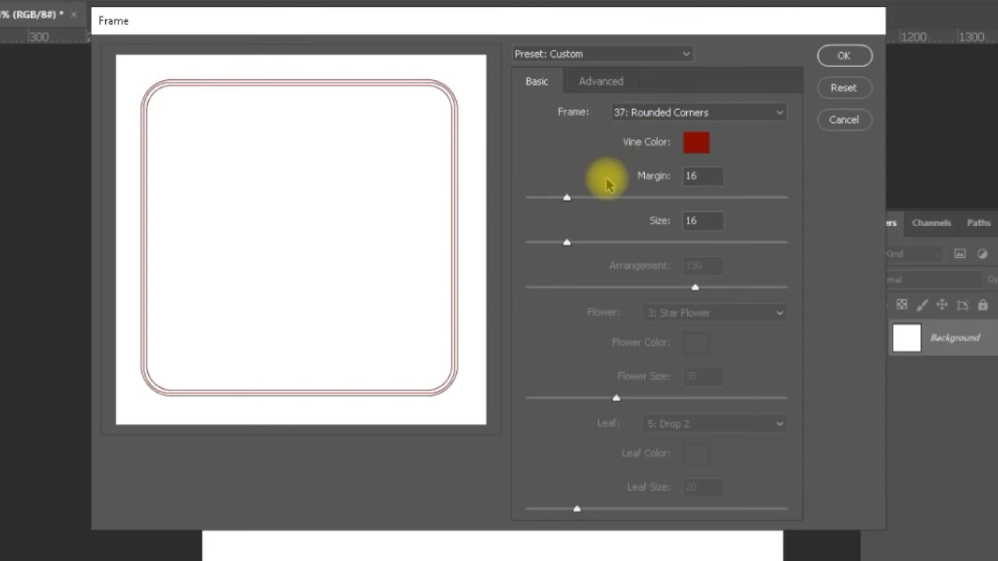
pyautogui.click(594, 86)
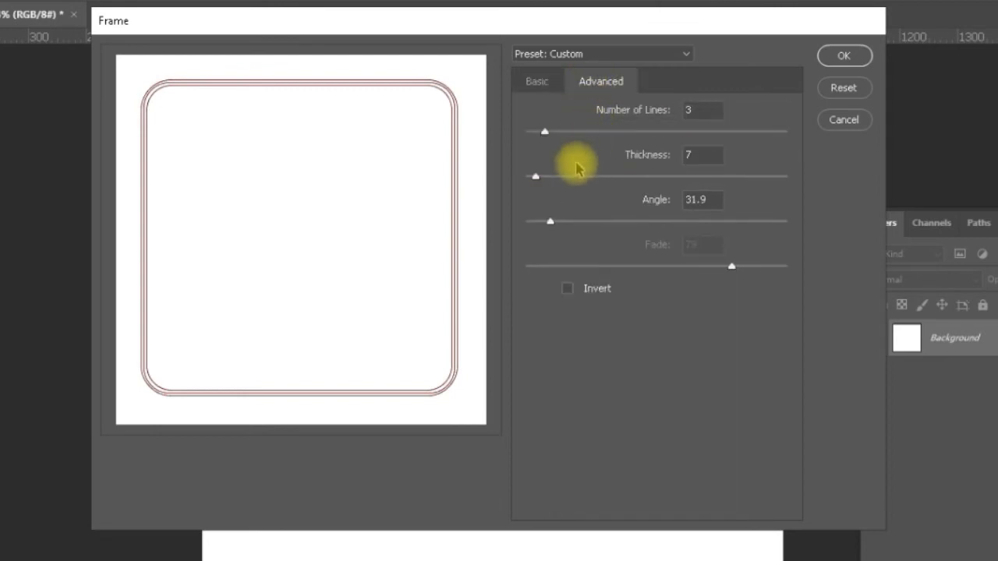
pyautogui.moveTo(536, 179); pyautogui.dragTo(551, 182)
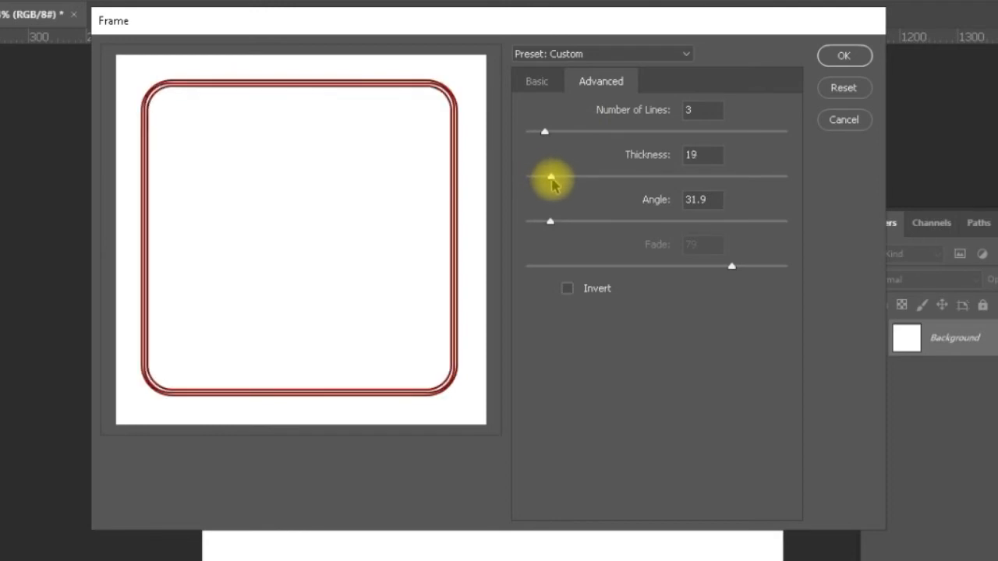
pyautogui.moveTo(544, 132); pyautogui.dragTo(554, 133)
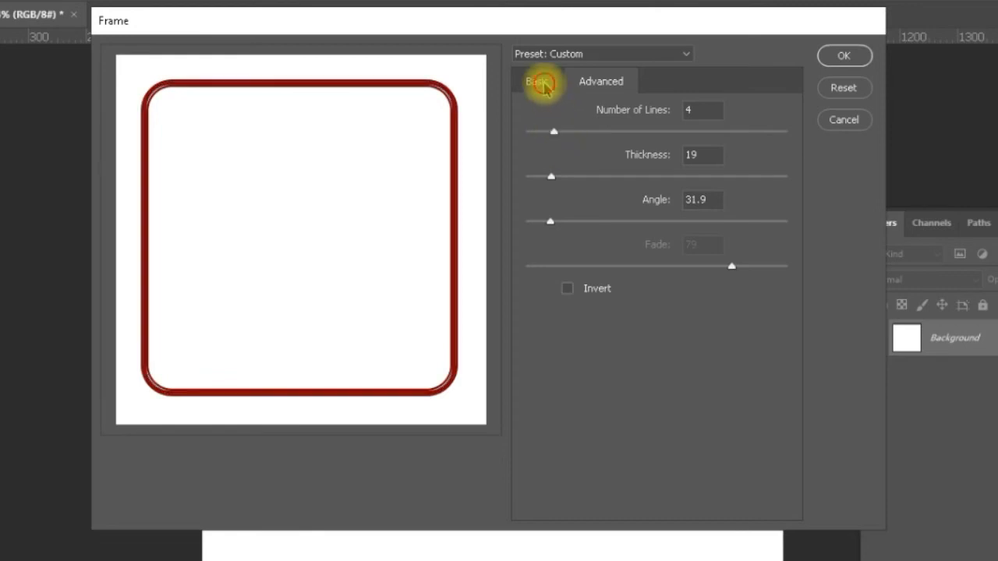
# Step: Increase the Rounded Corners frame's size to 24 and its number of lines to 5
pyautogui.click(536, 81)
pyautogui.moveTo(567, 243); pyautogui.dragTo(587, 247)
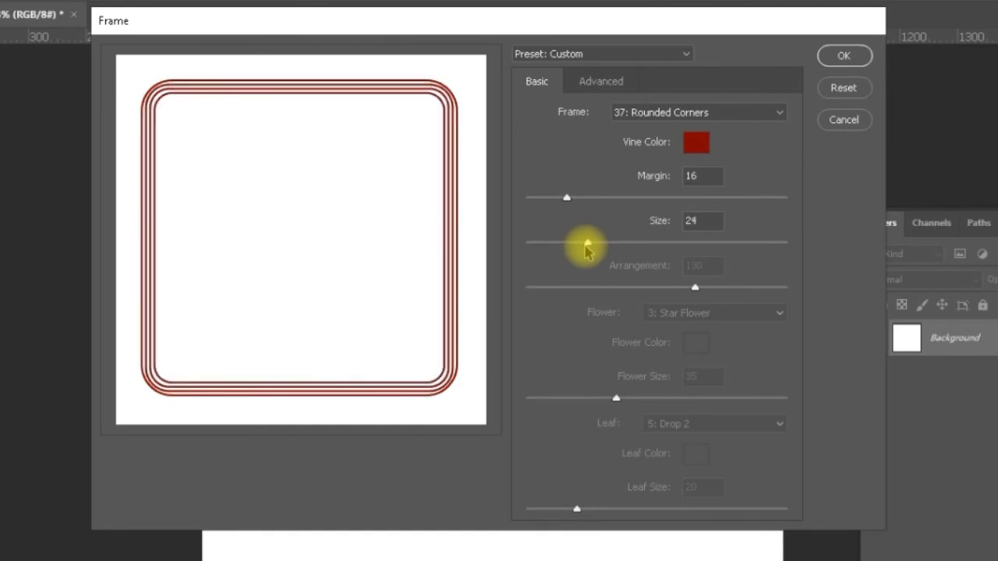
pyautogui.click(595, 81)
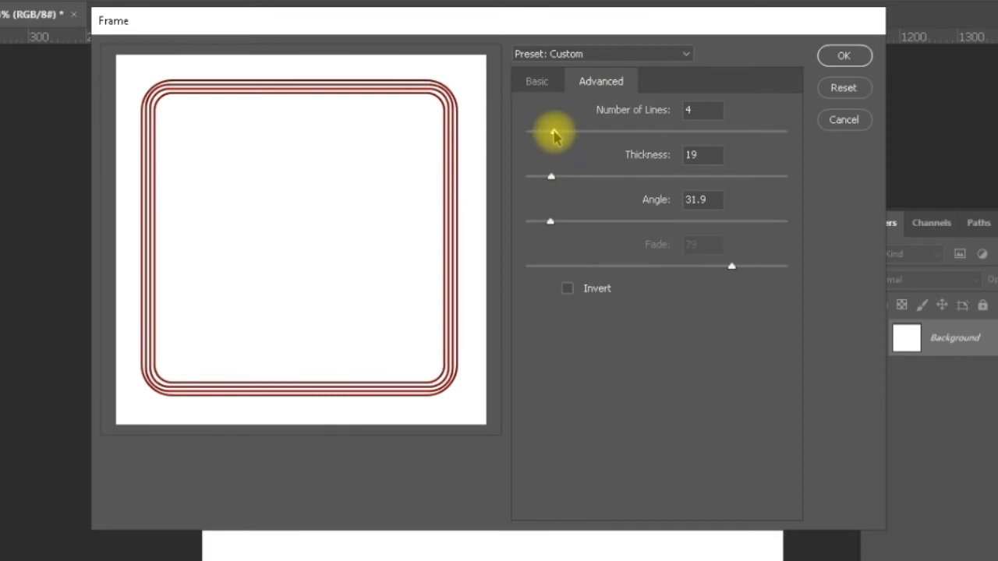
pyautogui.moveTo(553, 133); pyautogui.dragTo(564, 137)
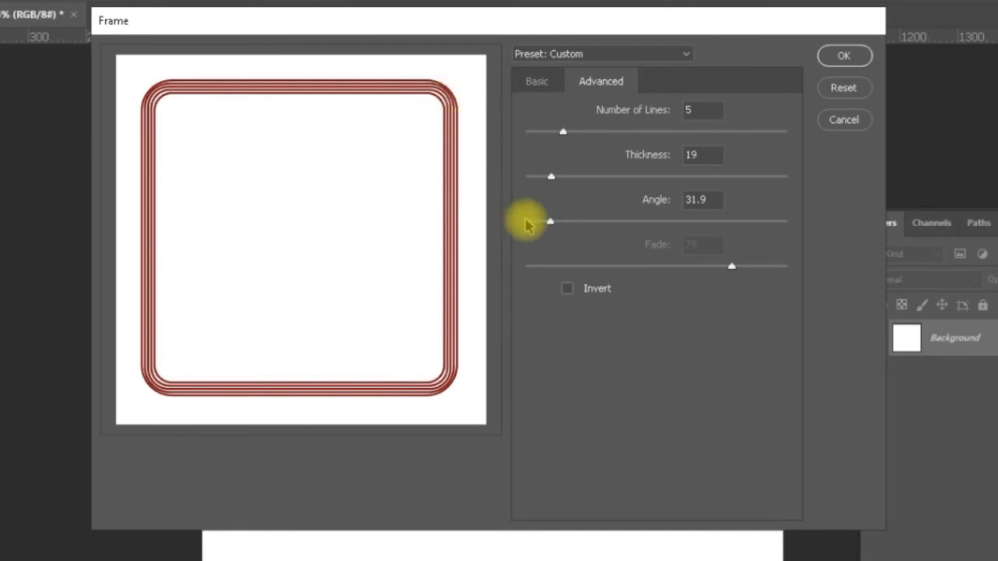
# Step: Try several angles on the Rounded Corners frame, including 0, 35.7 and 167.2, and leave the angle at 360
pyautogui.moveTo(548, 223); pyautogui.dragTo(529, 226)
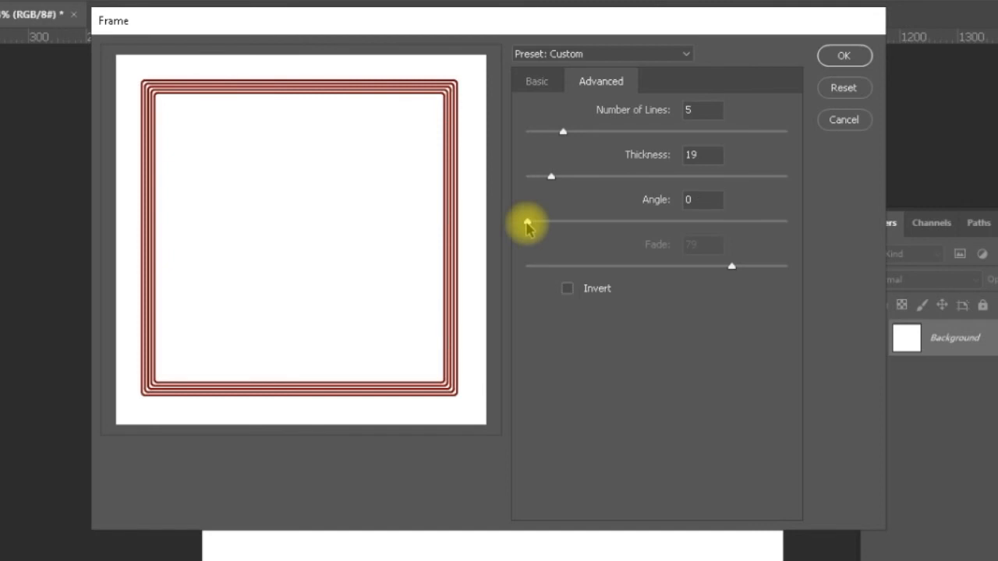
pyautogui.moveTo(528, 224); pyautogui.dragTo(544, 226)
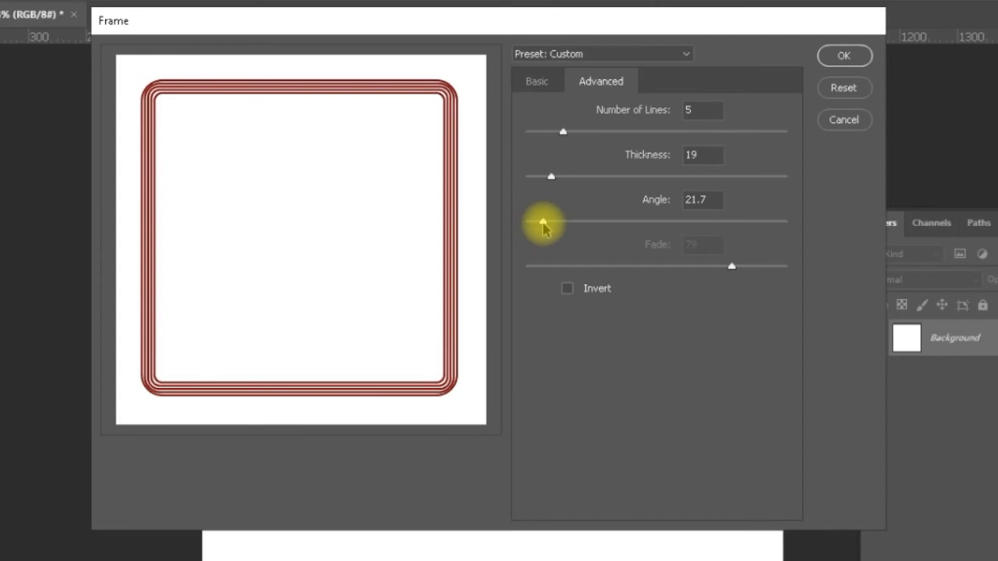
pyautogui.moveTo(544, 226); pyautogui.dragTo(553, 227)
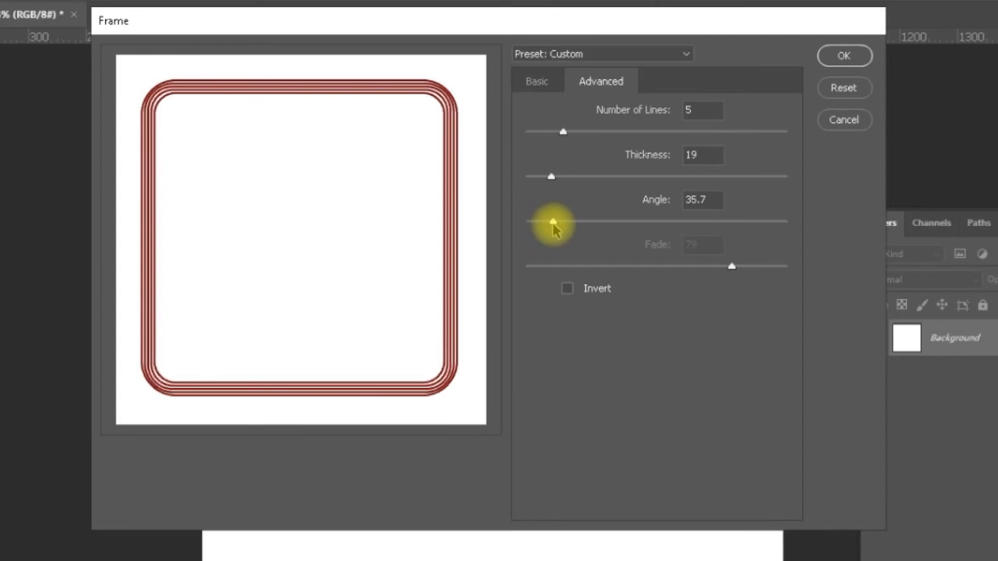
pyautogui.click(703, 224)
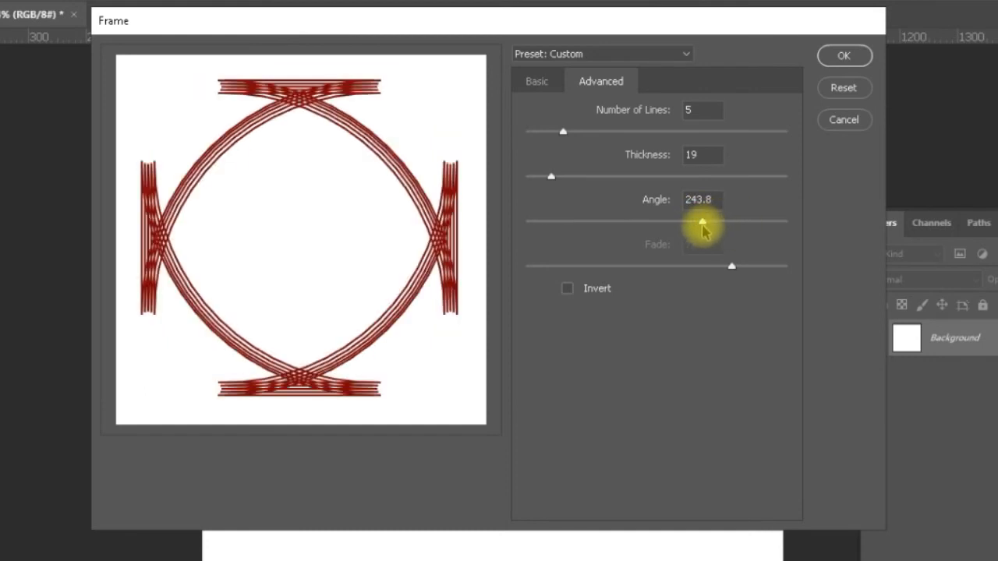
pyautogui.moveTo(702, 223); pyautogui.dragTo(648, 224)
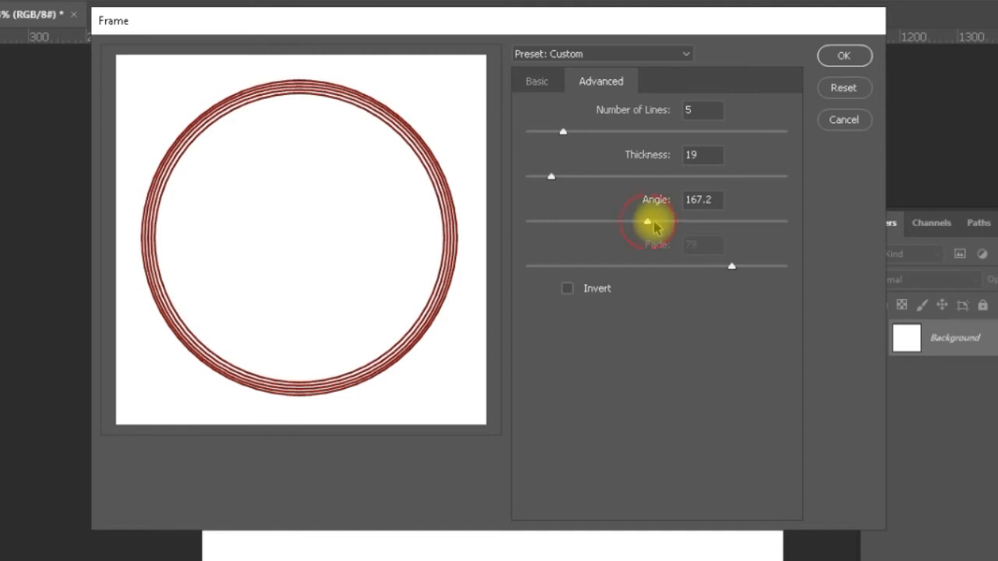
pyautogui.moveTo(650, 223); pyautogui.dragTo(688, 226)
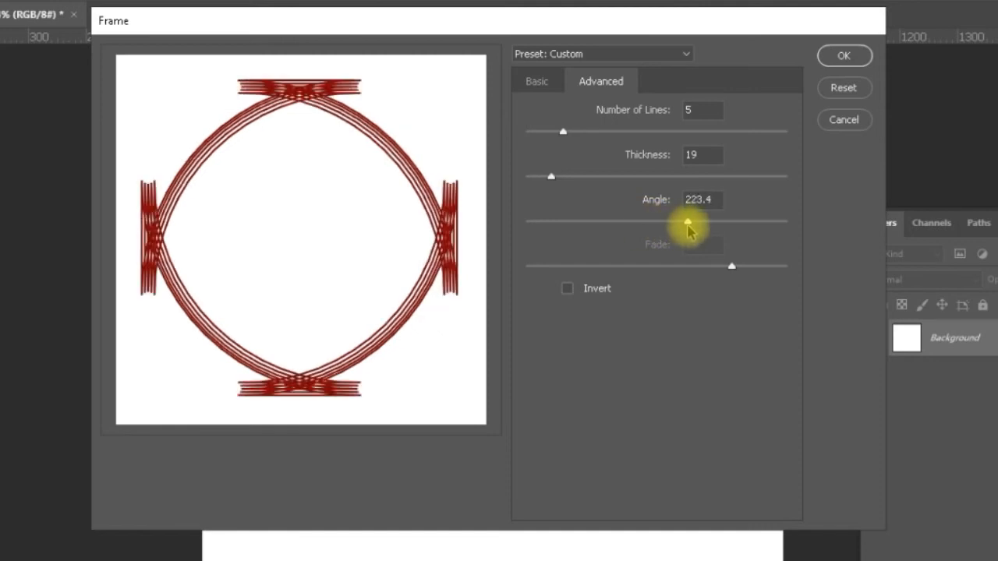
pyautogui.moveTo(700, 224); pyautogui.dragTo(799, 232)
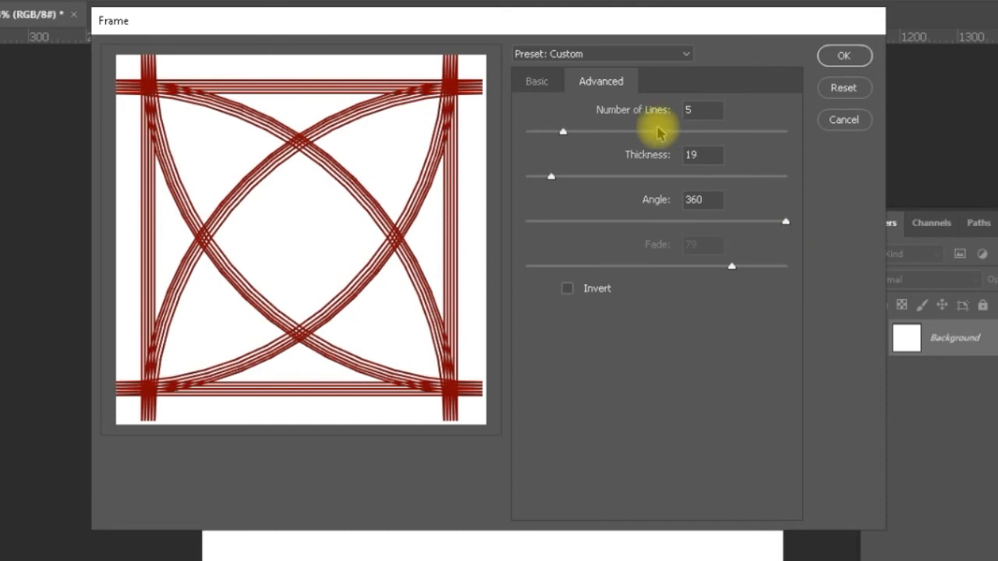
# Step: Set the Rounded Corners frame's margin to 39 and its size to 29
pyautogui.click(536, 81)
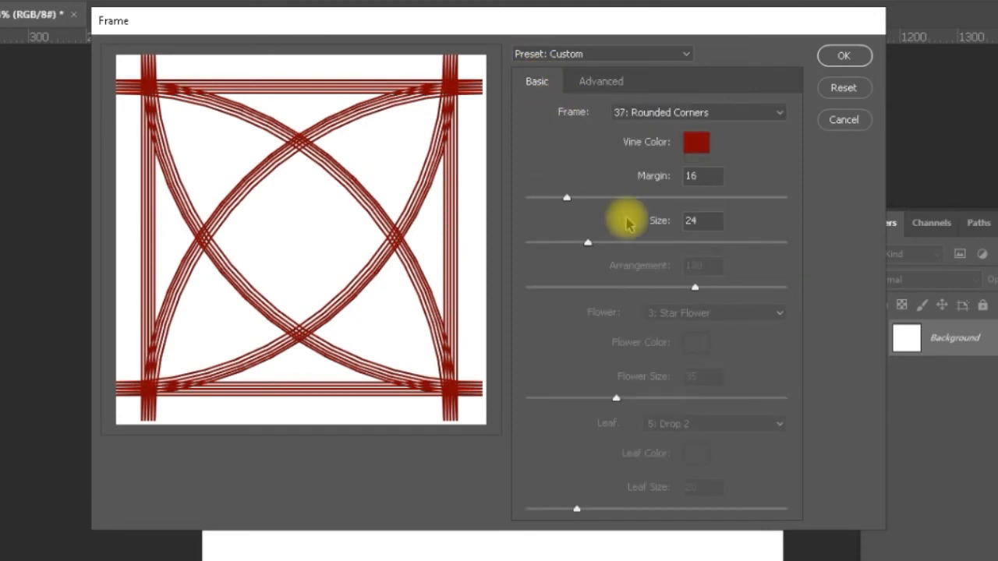
pyautogui.moveTo(566, 201); pyautogui.dragTo(591, 201)
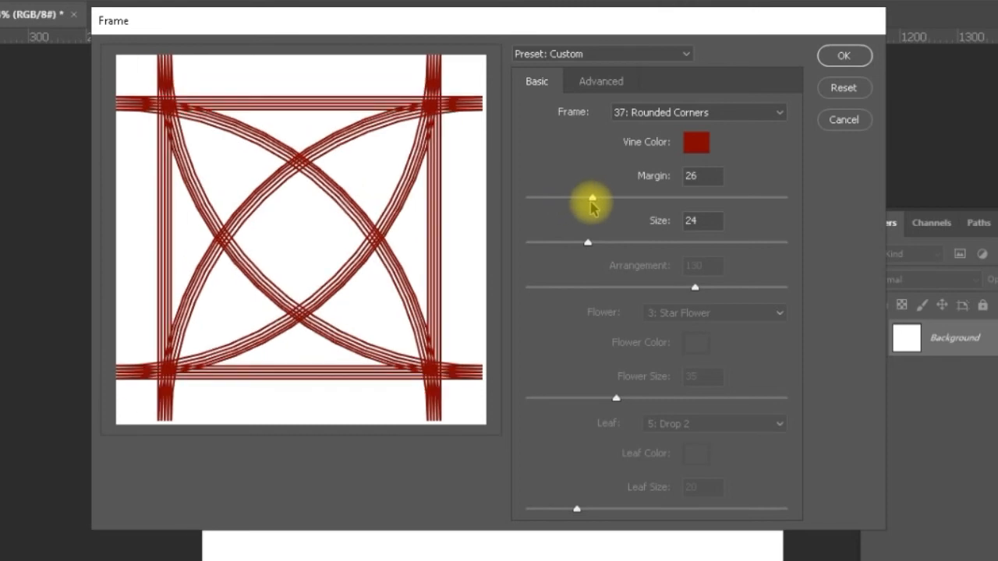
pyautogui.moveTo(592, 201); pyautogui.dragTo(626, 201)
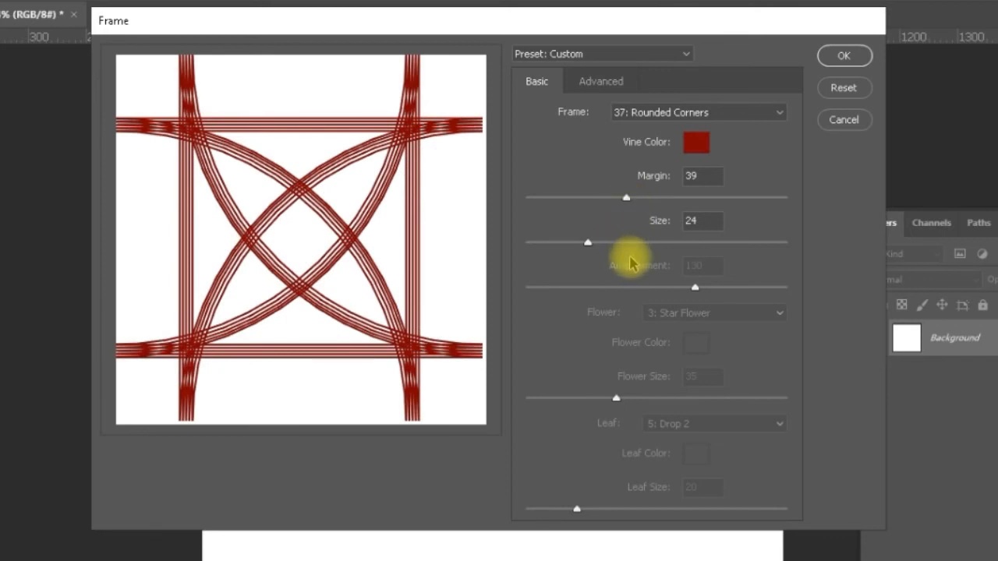
pyautogui.moveTo(586, 245); pyautogui.dragTo(601, 248)
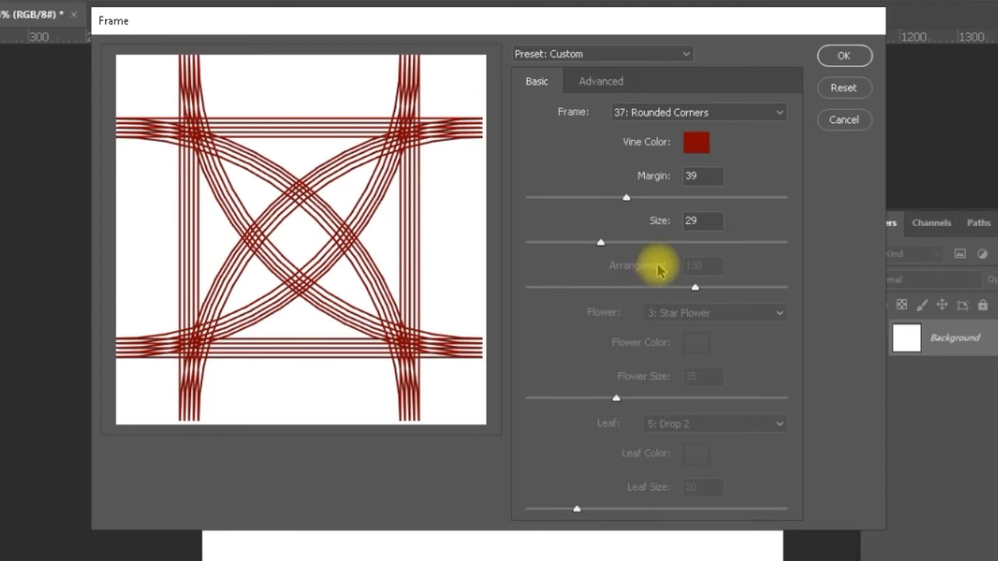
# Step: Change the frame style to 41: Dual Rounded Corners2 and check its advanced settings
pyautogui.click(778, 112)
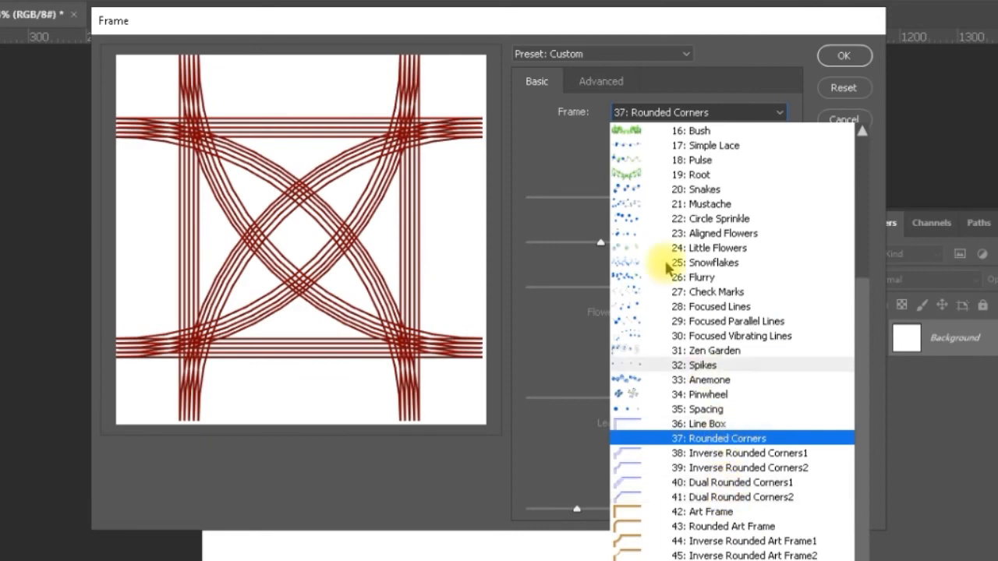
pyautogui.click(549, 171)
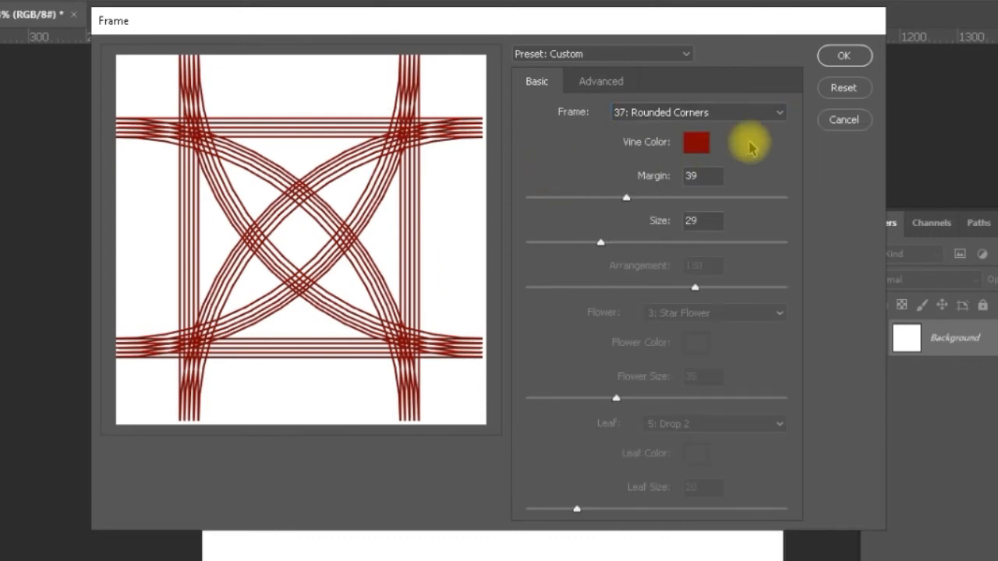
pyautogui.click(777, 114)
pyautogui.click(706, 497)
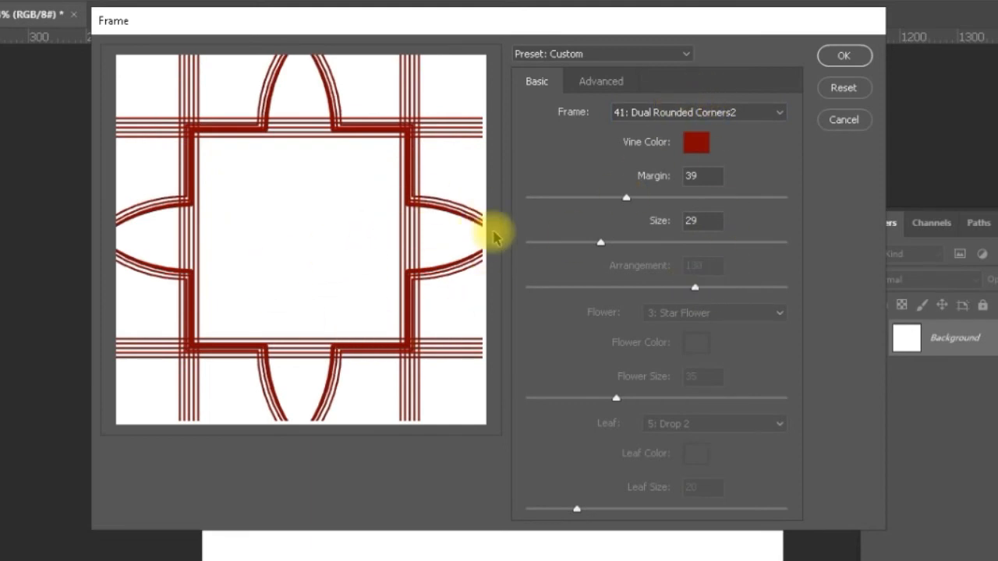
pyautogui.click(593, 80)
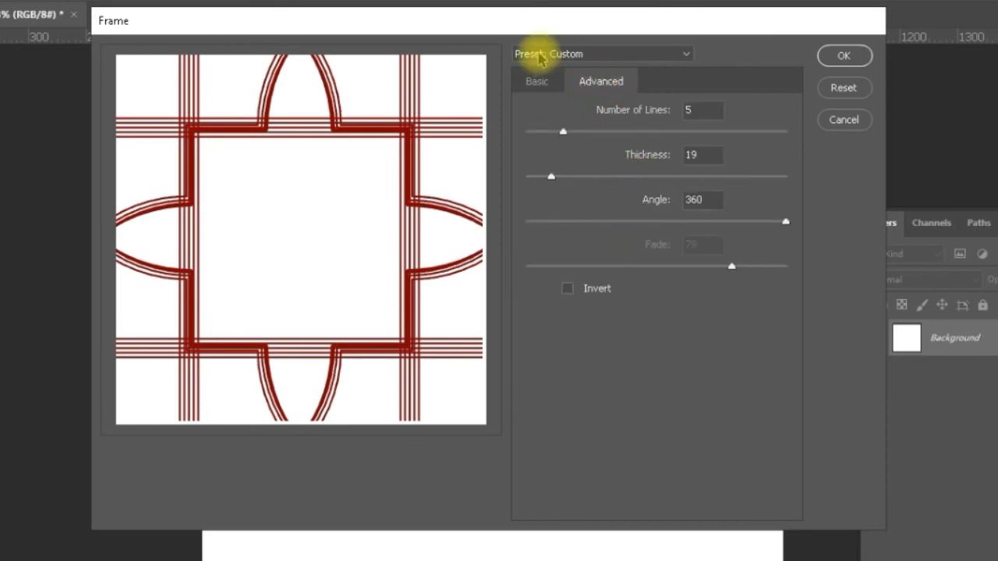
pyautogui.click(535, 82)
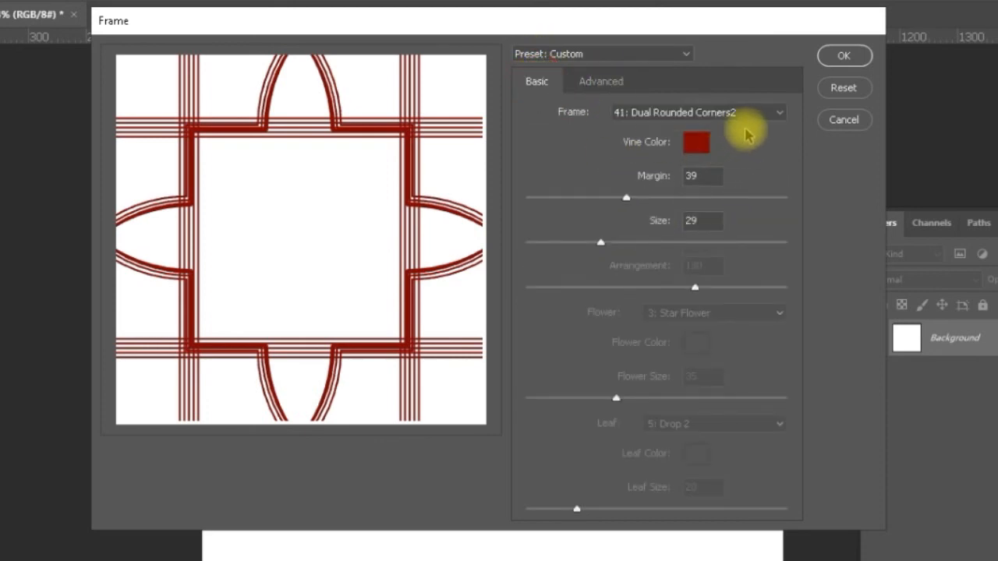
# Step: Change the frame style to 43: Rounded Art Frame and lower its angle to 246.4, ending at 14
pyautogui.click(776, 115)
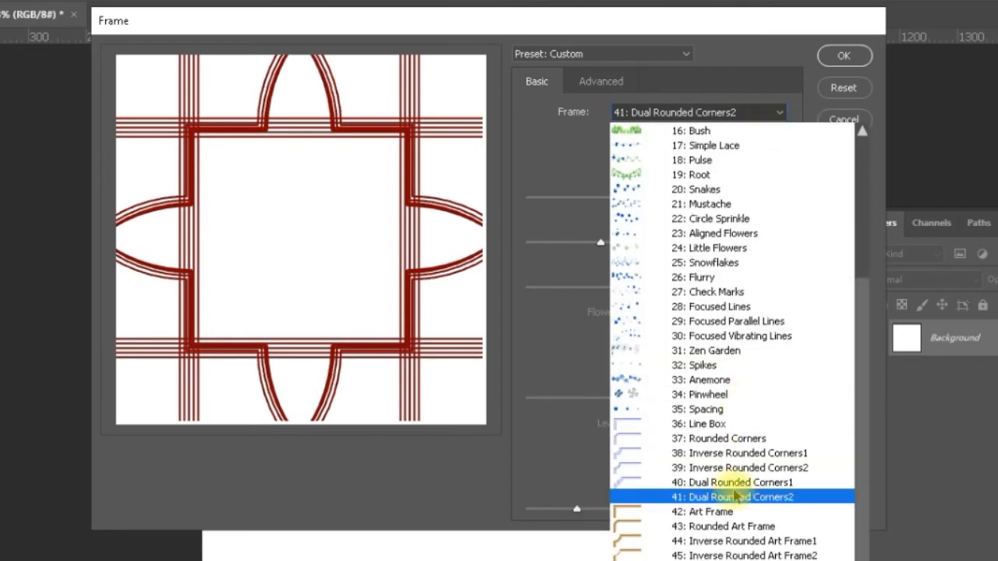
pyautogui.click(733, 527)
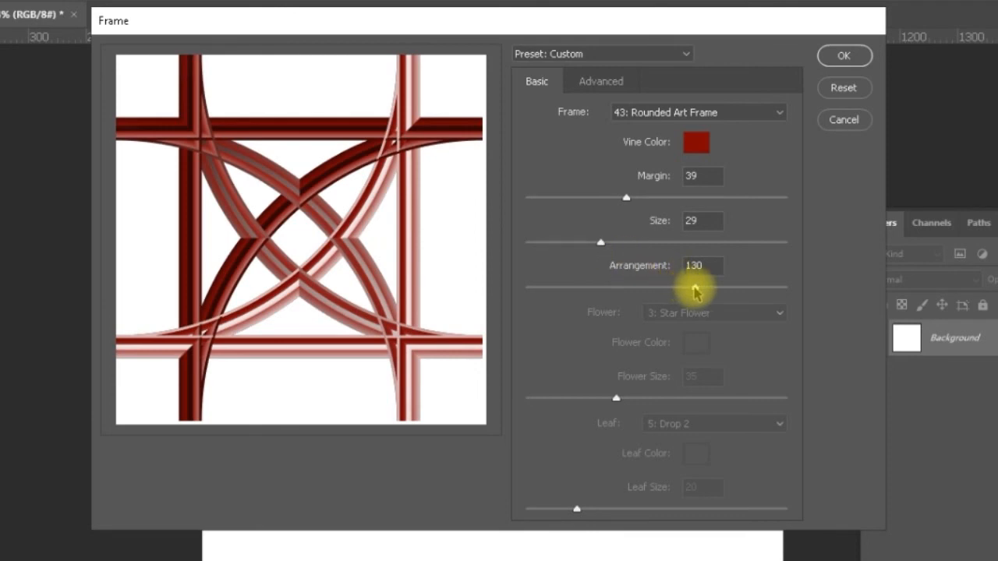
pyautogui.click(601, 82)
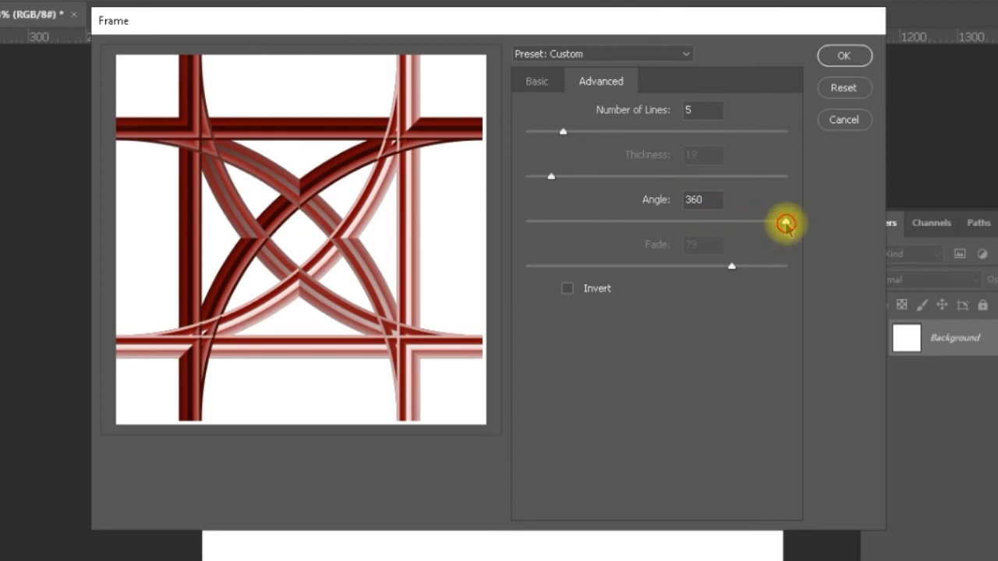
pyautogui.moveTo(786, 224); pyautogui.dragTo(706, 229)
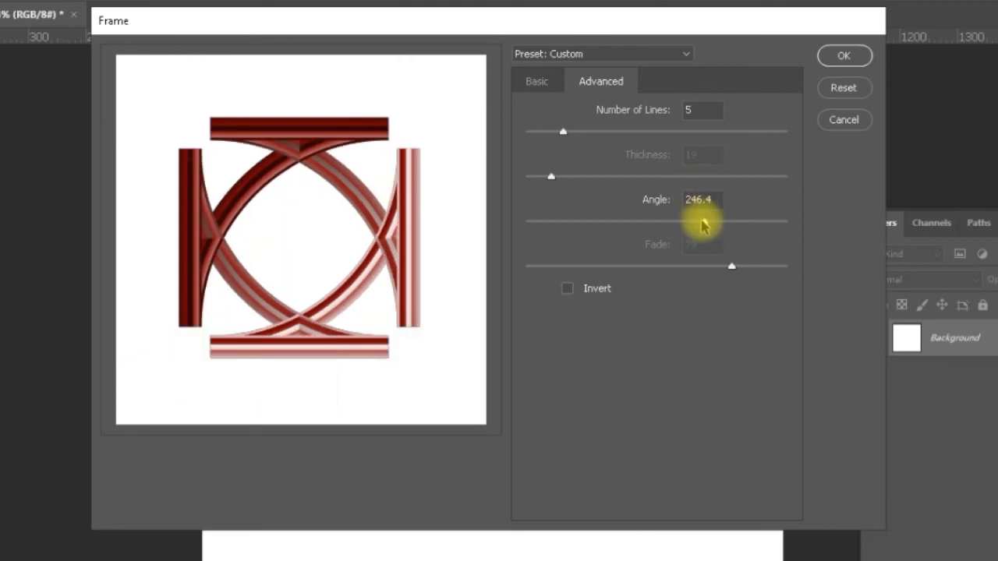
pyautogui.moveTo(704, 225); pyautogui.dragTo(536, 228)
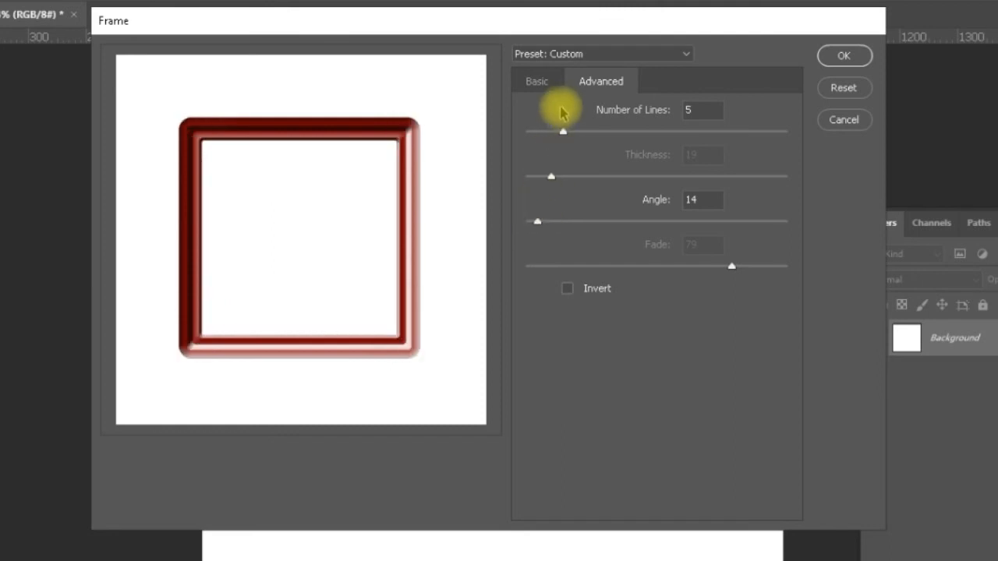
# Step: Reduce the Rounded Art Frame's arrangement to 74 and further to 36
pyautogui.click(537, 81)
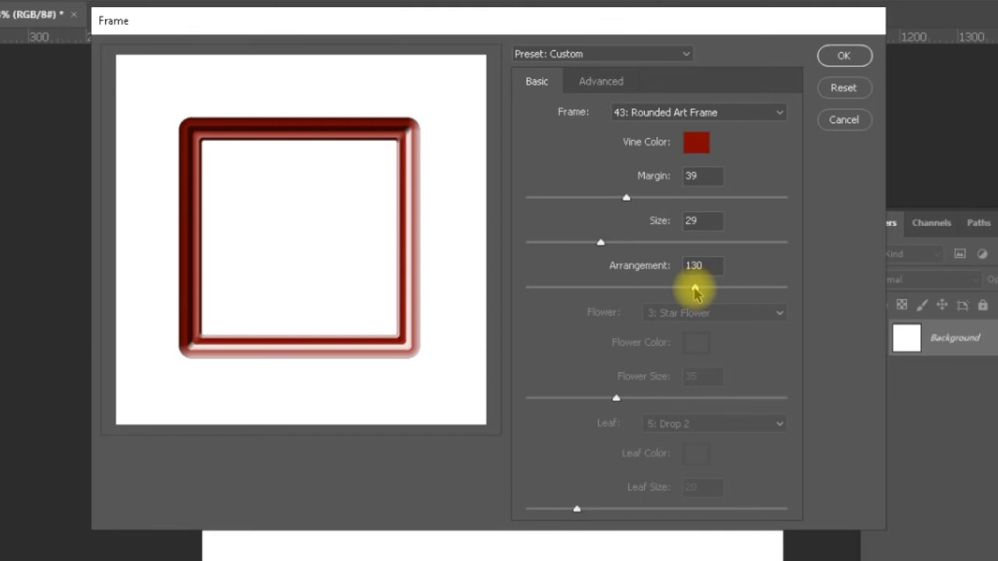
pyautogui.moveTo(695, 292); pyautogui.dragTo(622, 294)
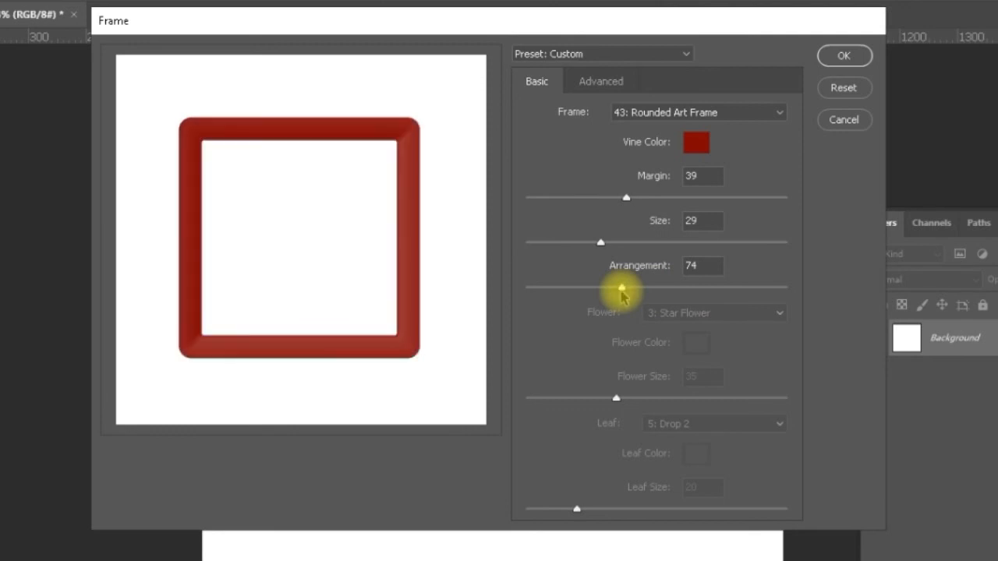
pyautogui.moveTo(621, 291); pyautogui.dragTo(573, 294)
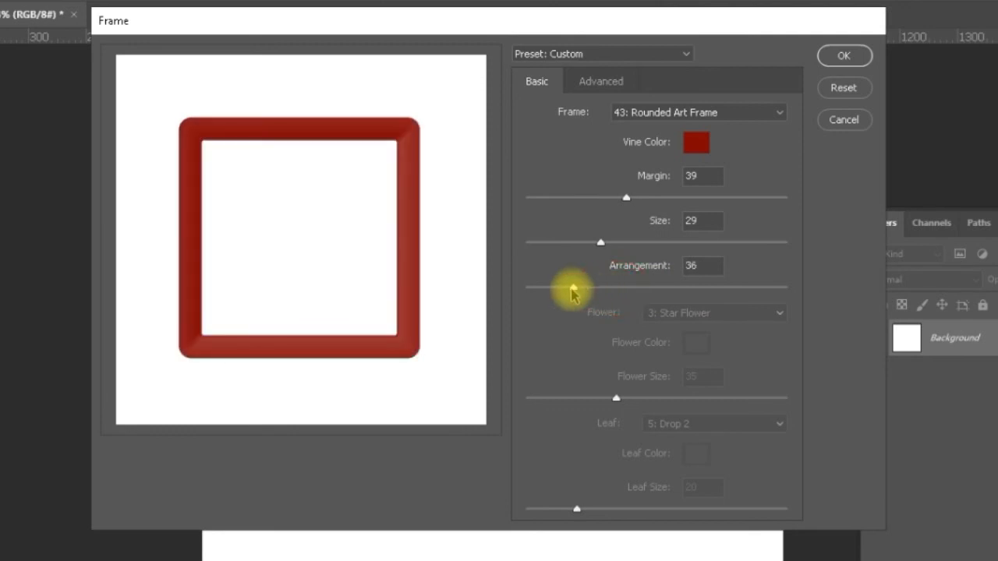